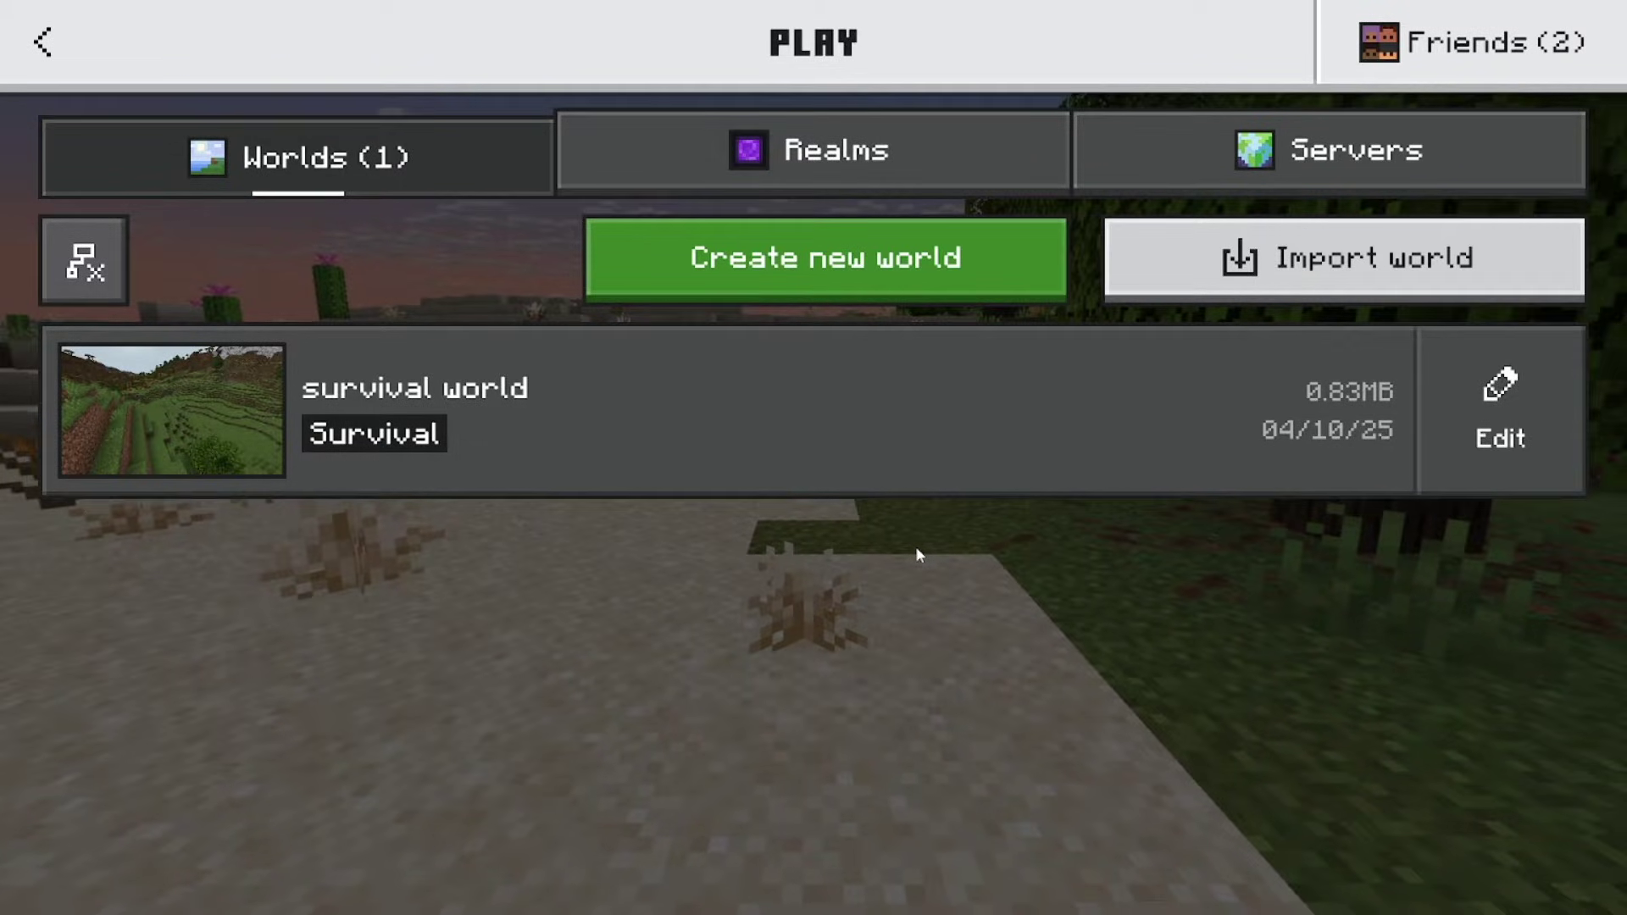
Leave full screen and search Windows for C:\Users\[YourUsername]\AppData\Local\Packages\Microsoft.MinecraftUWP_8wekyb3d8bbwe\LocalState\games\com.mojang\minecraftWorlds
{"action": "key", "text": "F11"}
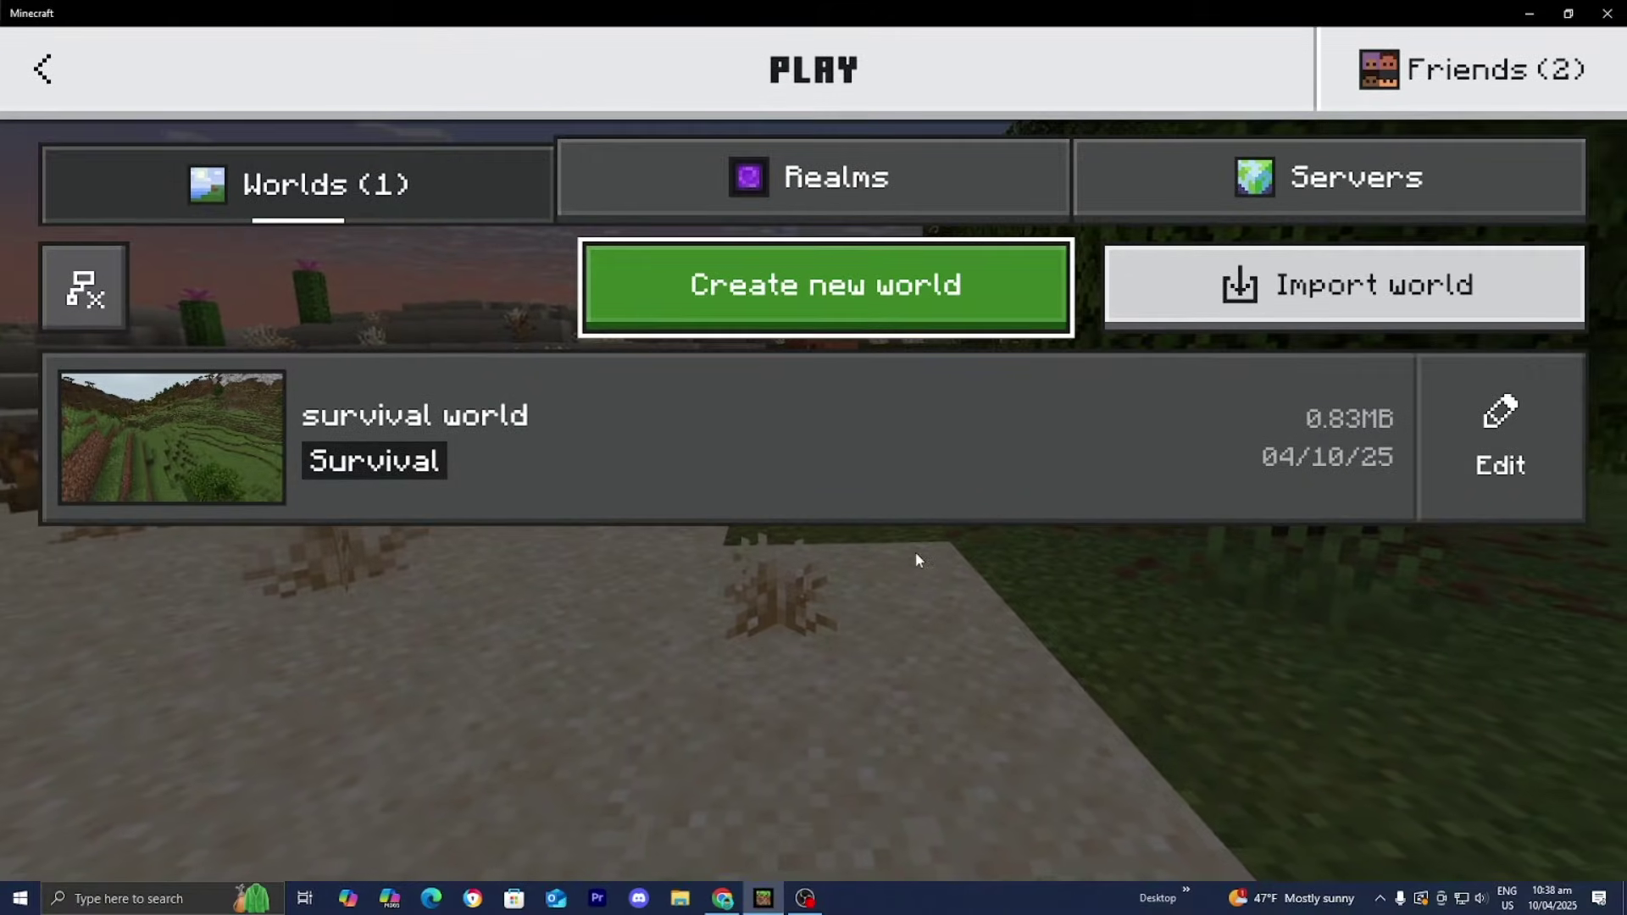
{"action": "left_click", "coordinate": [98, 889]}
{"action": "type", "text": "C:\\Users\\[YourUsername]\\AppData\\Local\\Packages\\Microsoft.MinecraftUWP_8wekyb3d8bbwe\\LocalState\\games\\com.mojang\\minecraftWorlds"}
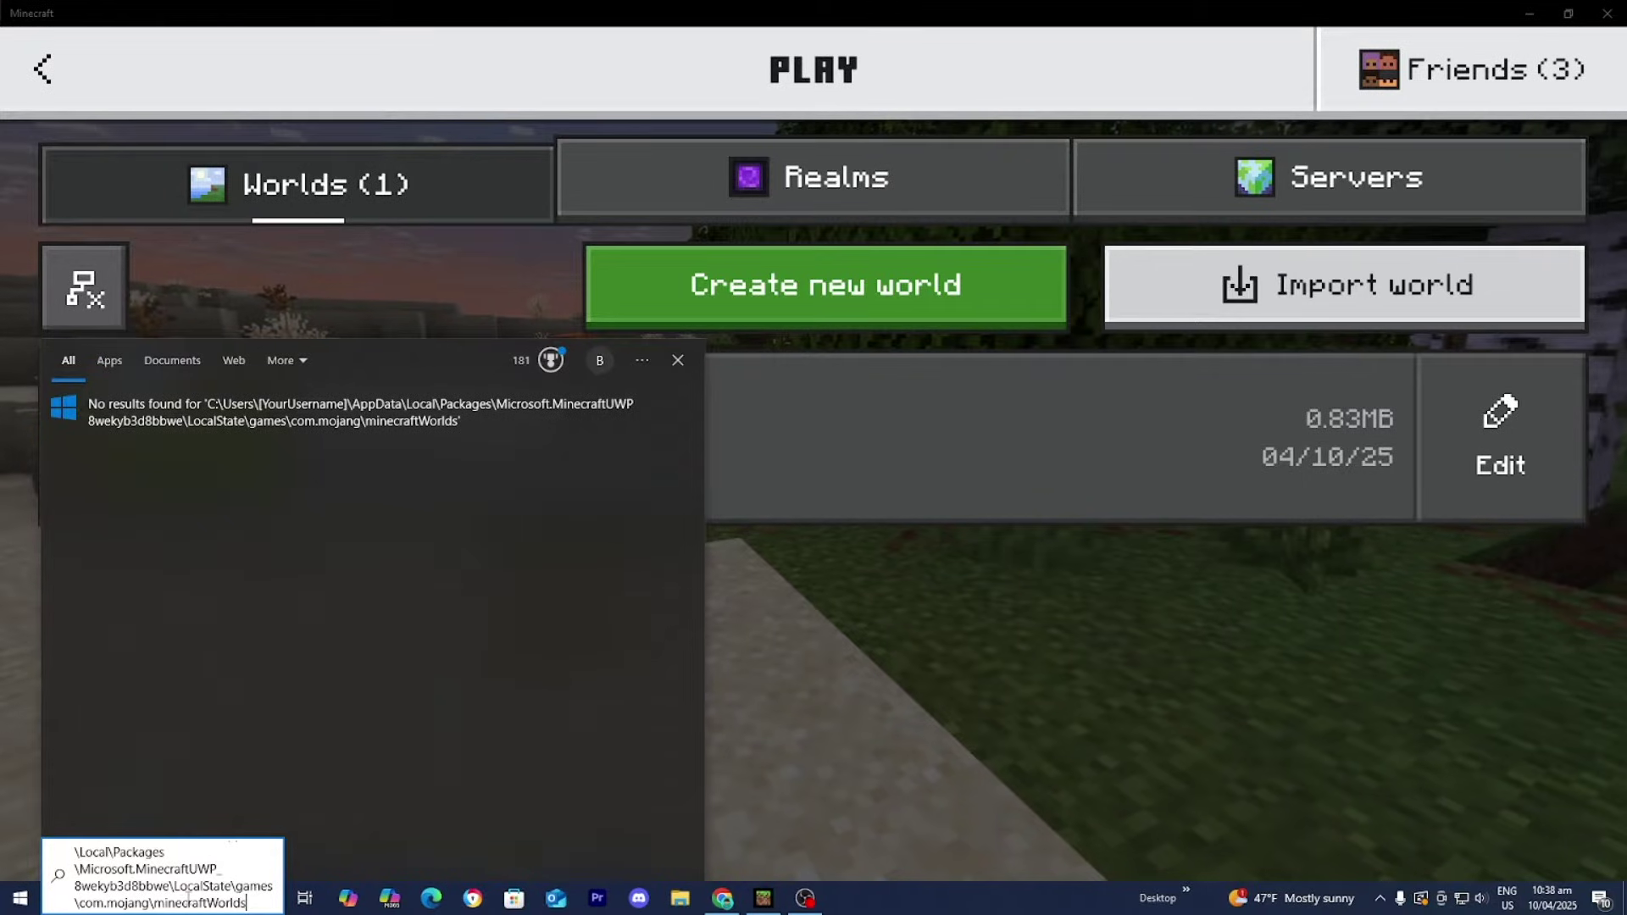
Replace the [YourUsername] placeholder in the searched path with the Windows account's user name and open the minecraftWorlds folder
{"action": "scroll", "coordinate": [188, 896], "scroll_direction": "up", "scroll_amount": 1}
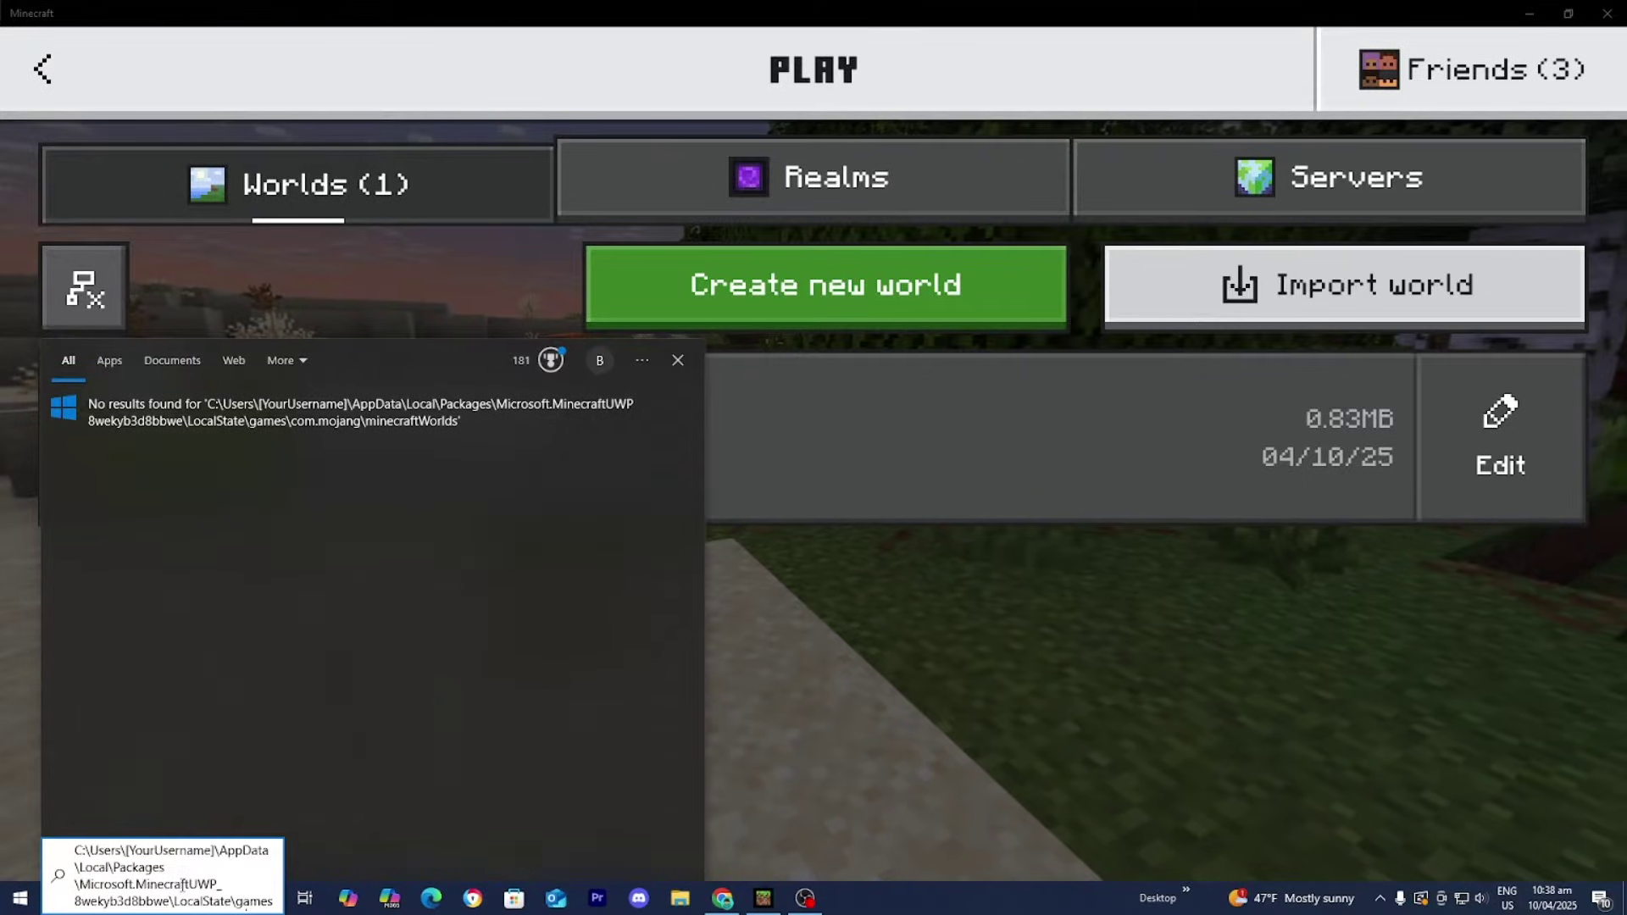
{"action": "left_click", "coordinate": [212, 852]}
{"action": "key", "text": "BackSpace"}
{"action": "key", "text": "BackSpace"}
{"action": "key", "text": "BackSpace"}
{"action": "key", "text": "BackSpace"}
{"action": "key", "text": "BackSpace"}
{"action": "key", "text": "BackSpace"}
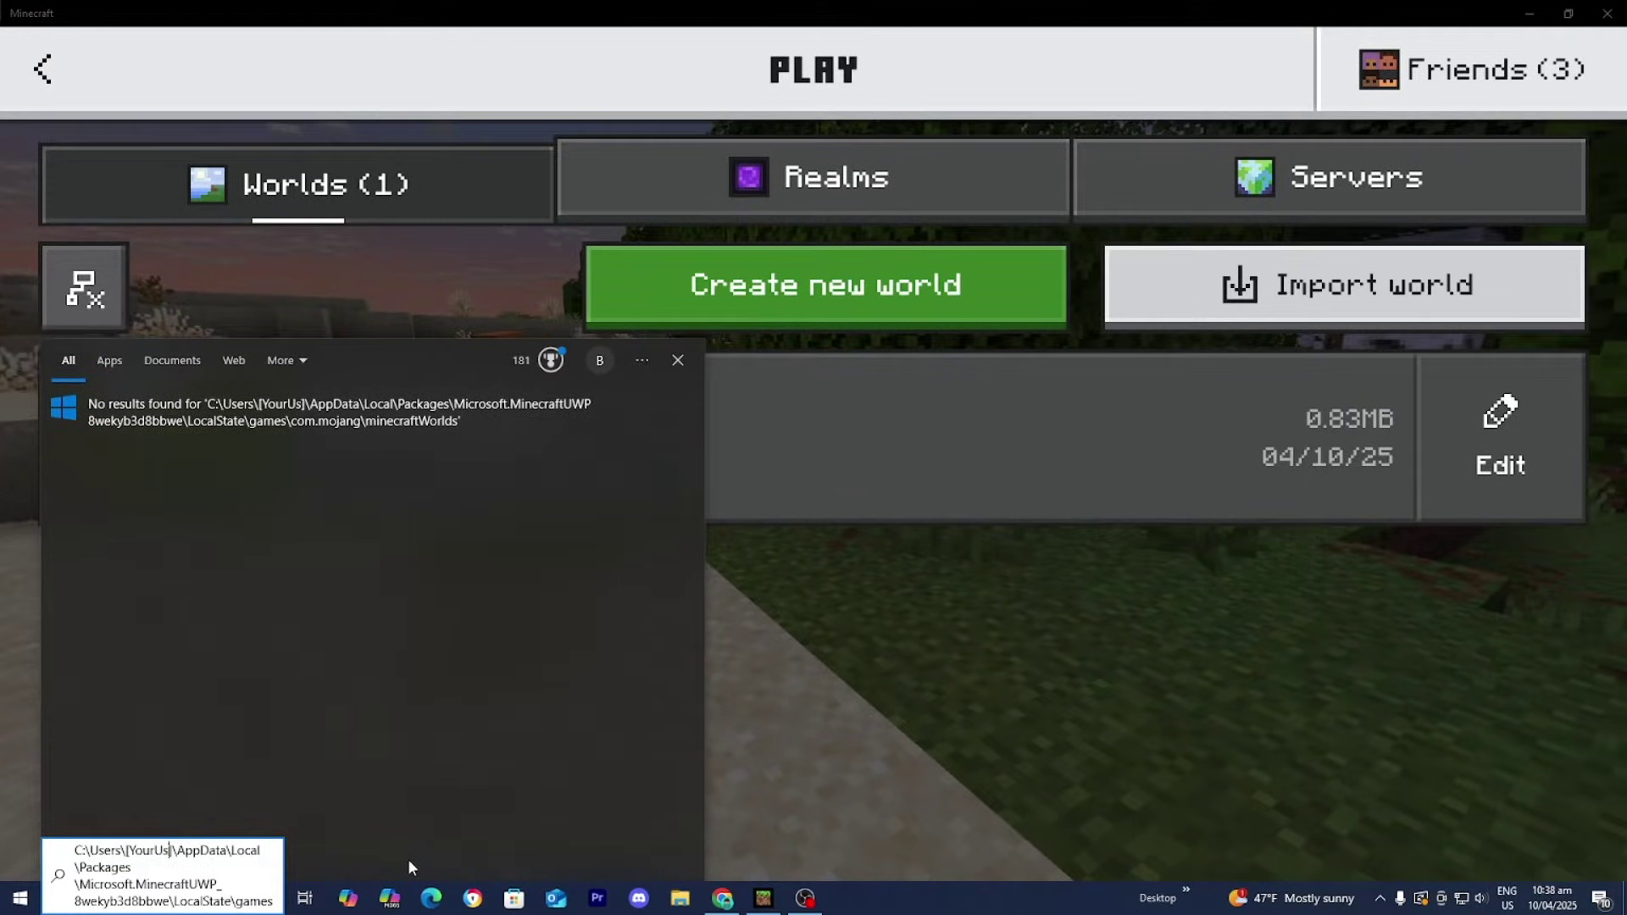
{"action": "key", "text": "BackSpace"}
{"action": "key", "text": "BackSpace"}
{"action": "key", "text": "BackSpace"}
{"action": "key", "text": "BackSpace"}
{"action": "key", "text": "BackSpace"}
{"action": "key", "text": "BackSpace"}
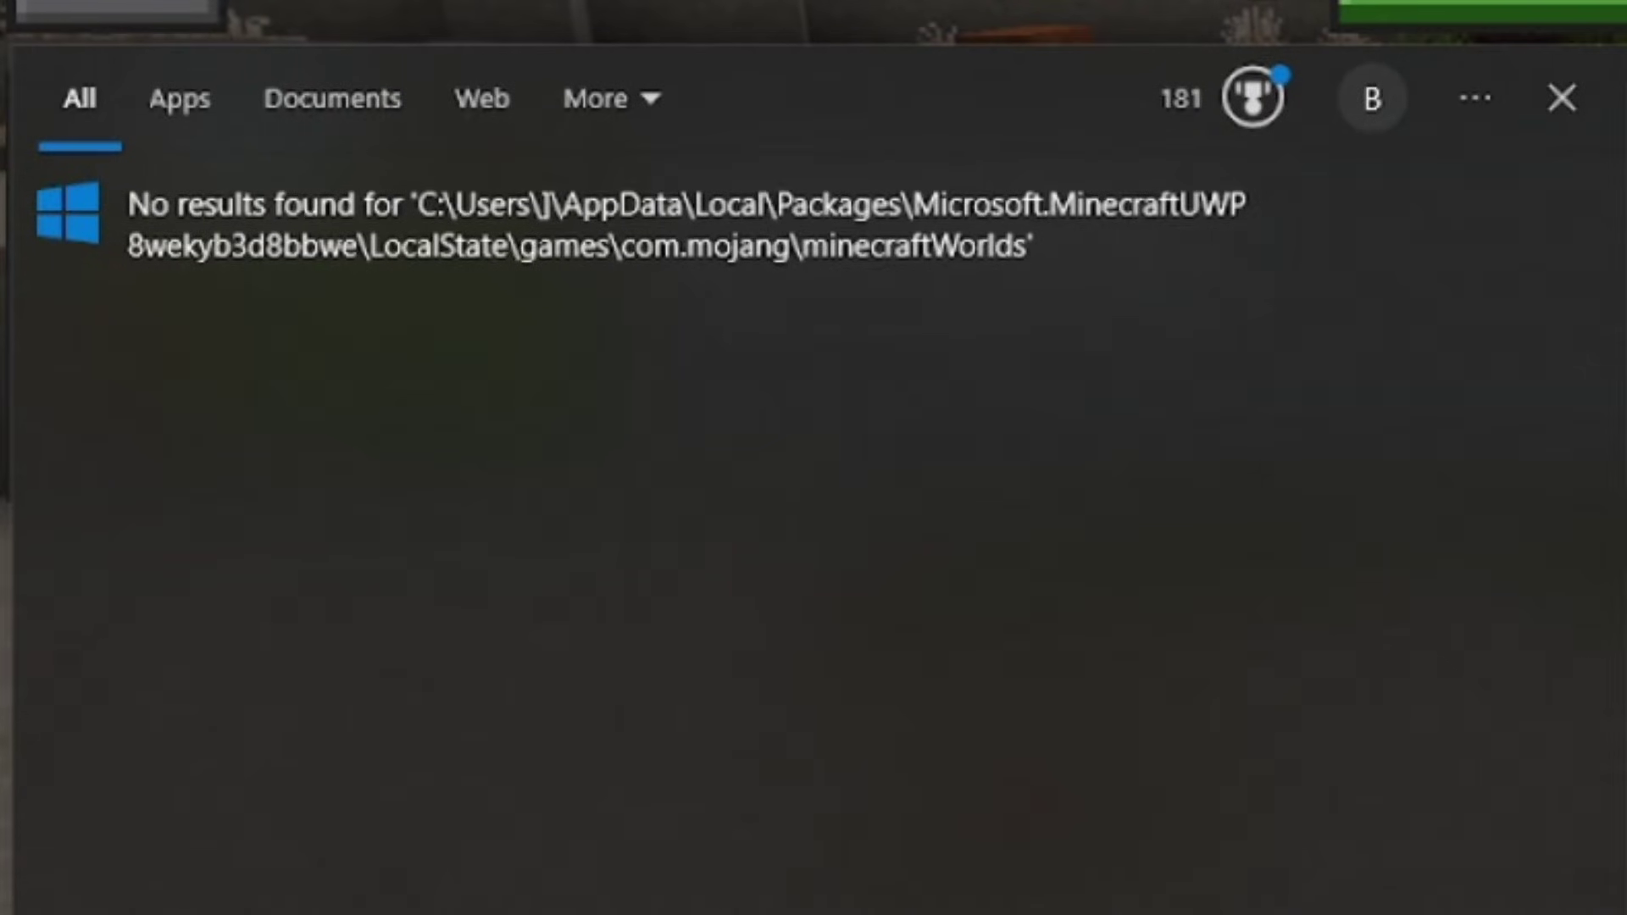
{"action": "type", "text": "brya"}
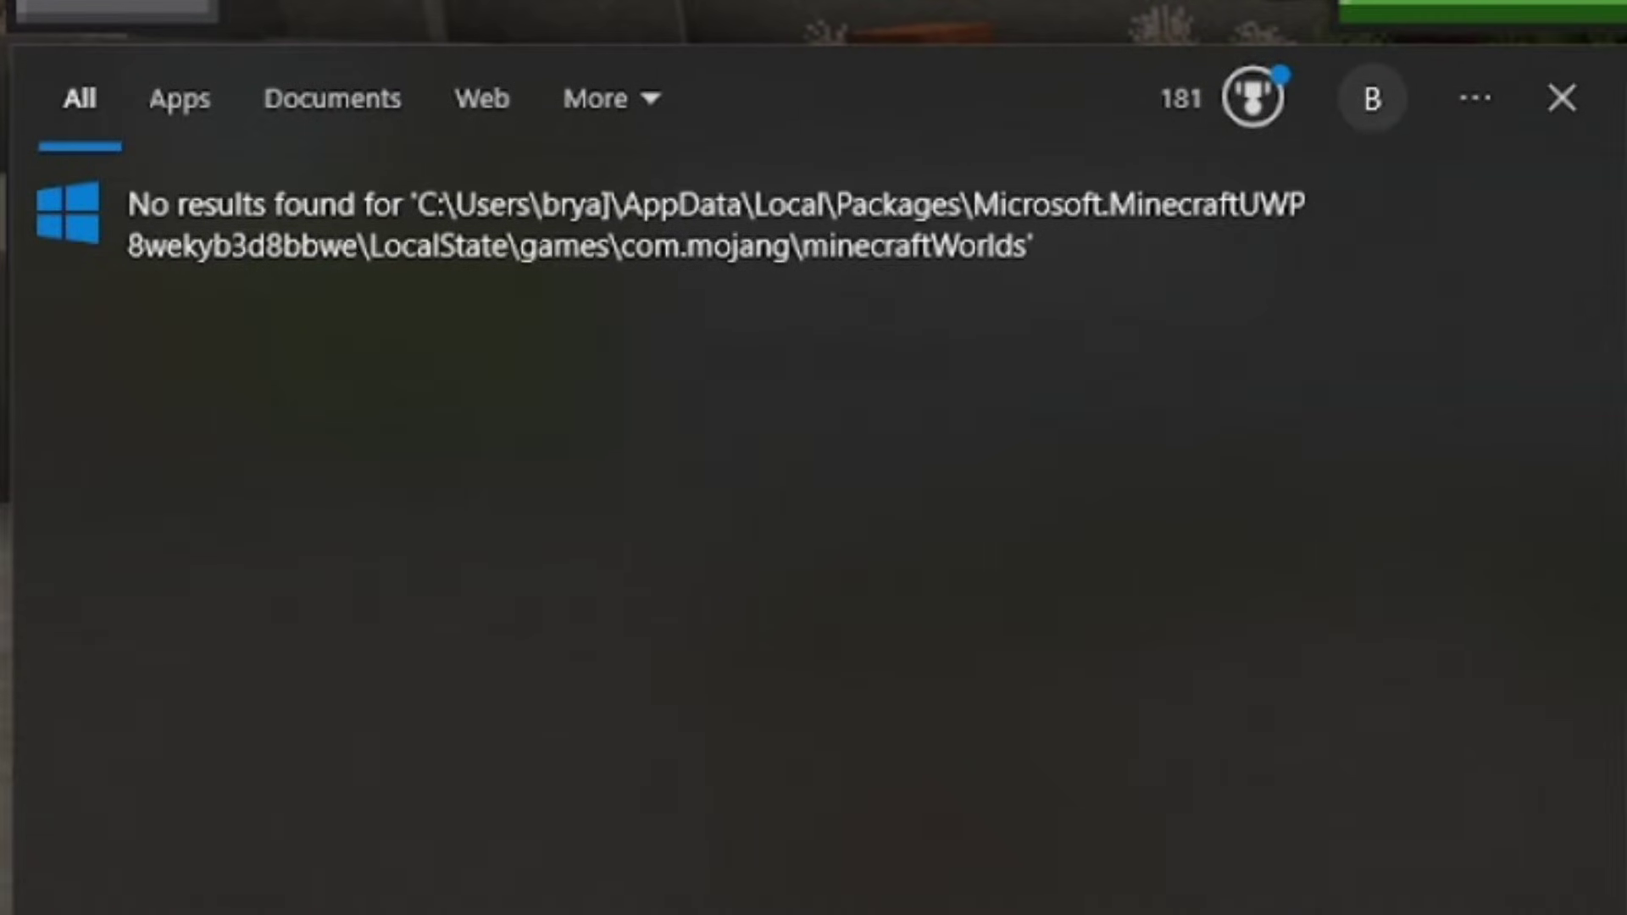
{"action": "type", "text": "n"}
{"action": "key", "text": "Delete"}
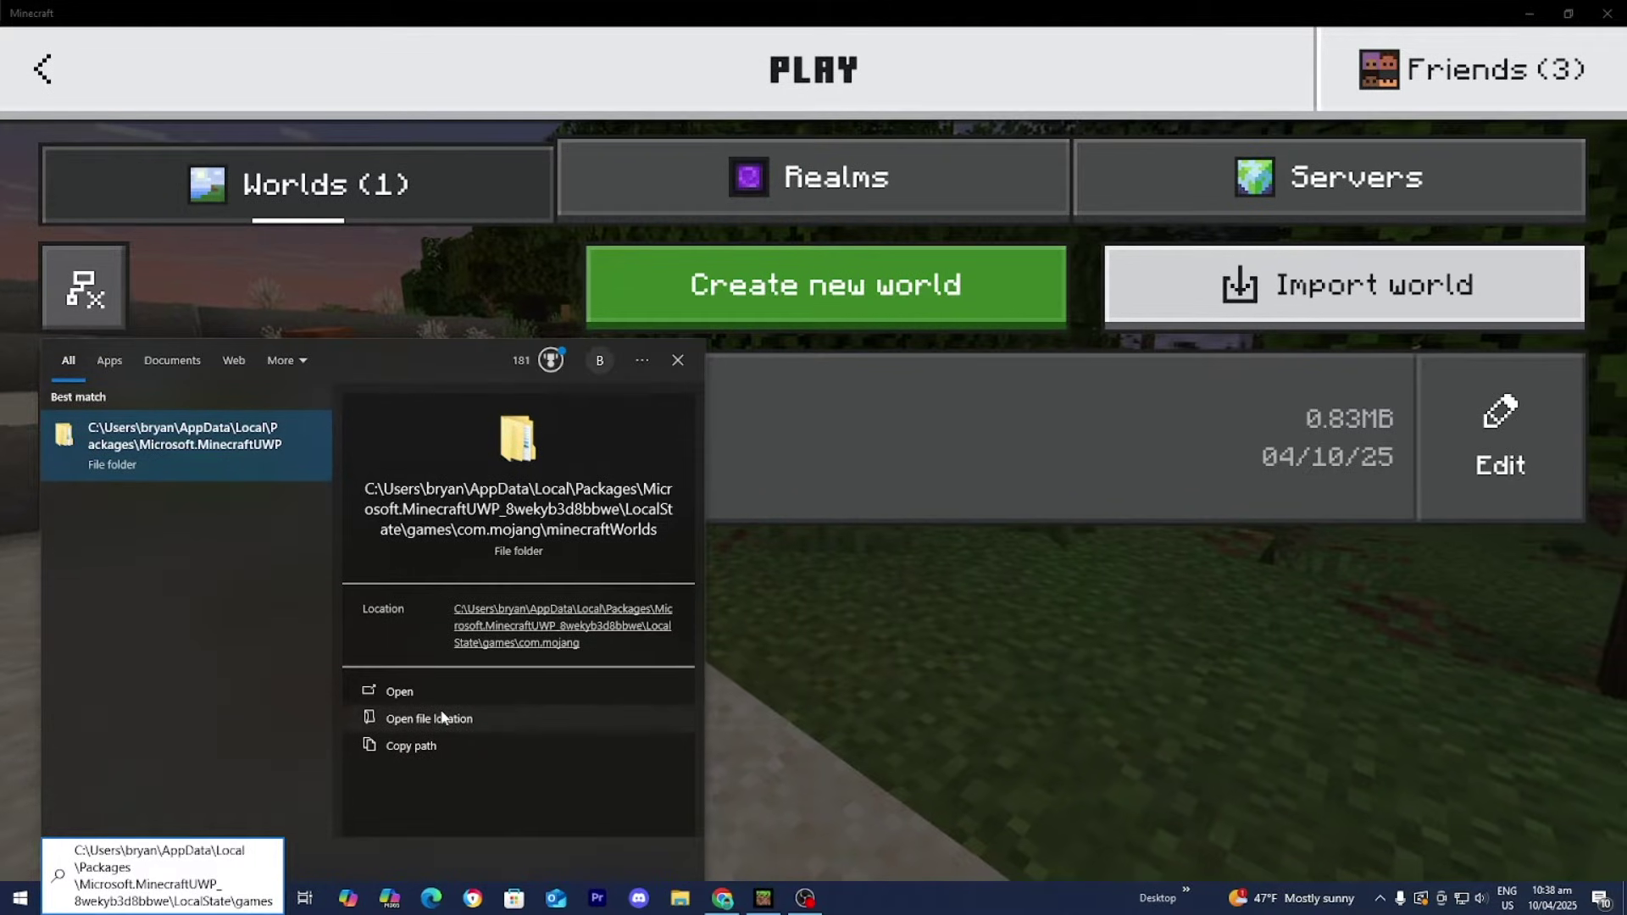
{"action": "left_click", "coordinate": [421, 692]}
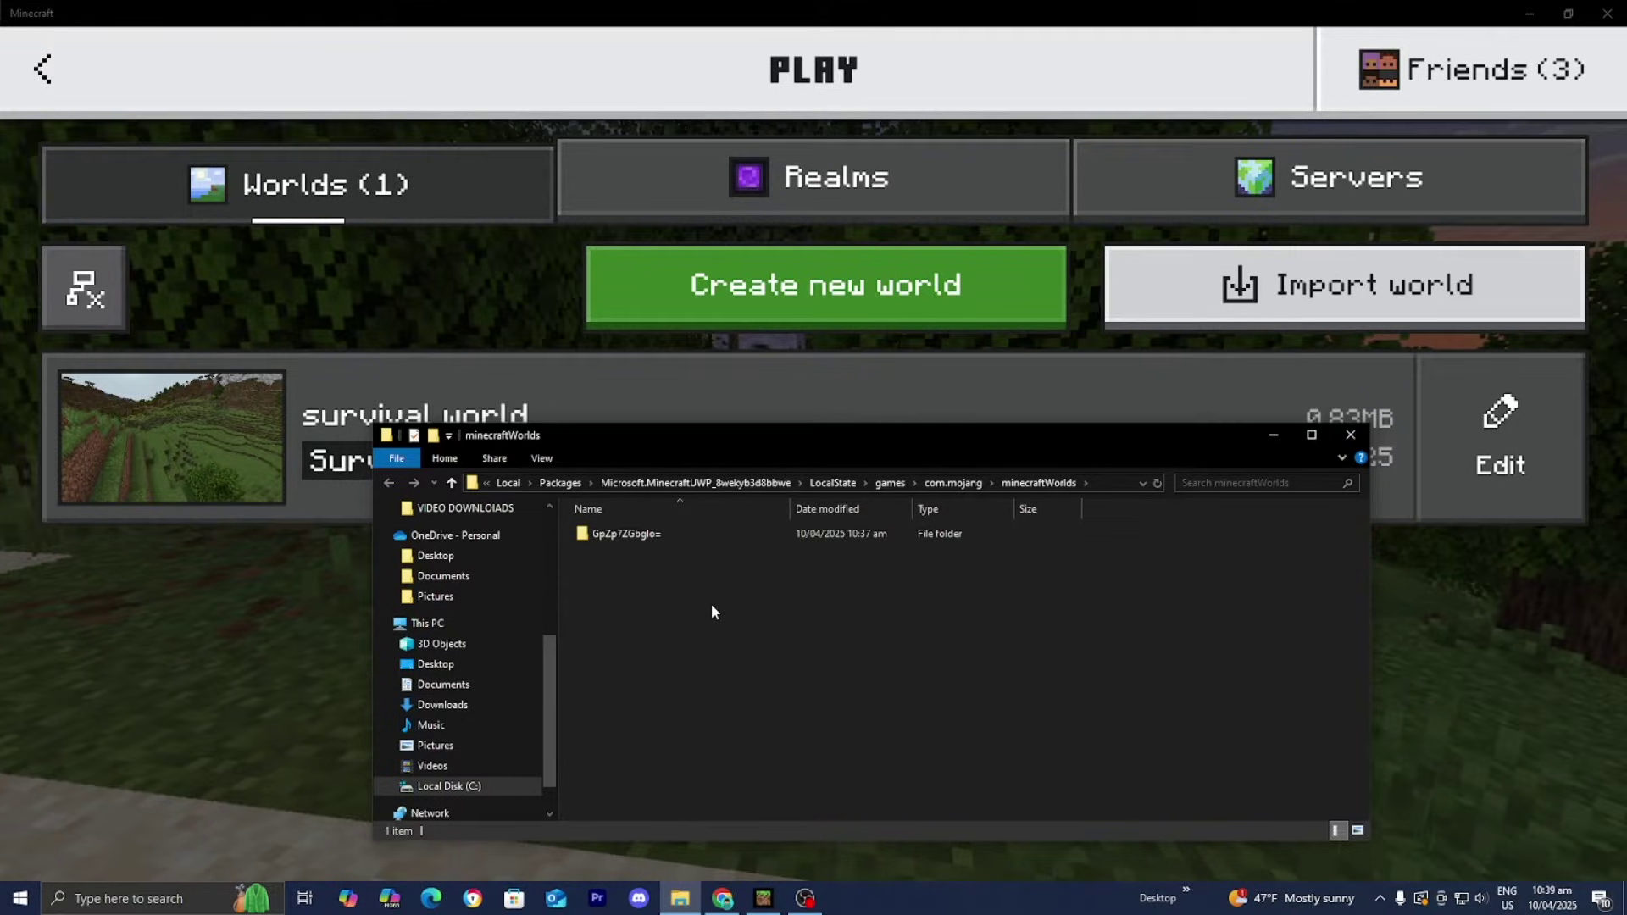
Open the GpZp7ZGbglo= folder and check the world's name in levelname.txt, keeping the file list in front
{"action": "left_click", "coordinate": [628, 534]}
{"action": "double_click", "coordinate": [628, 536]}
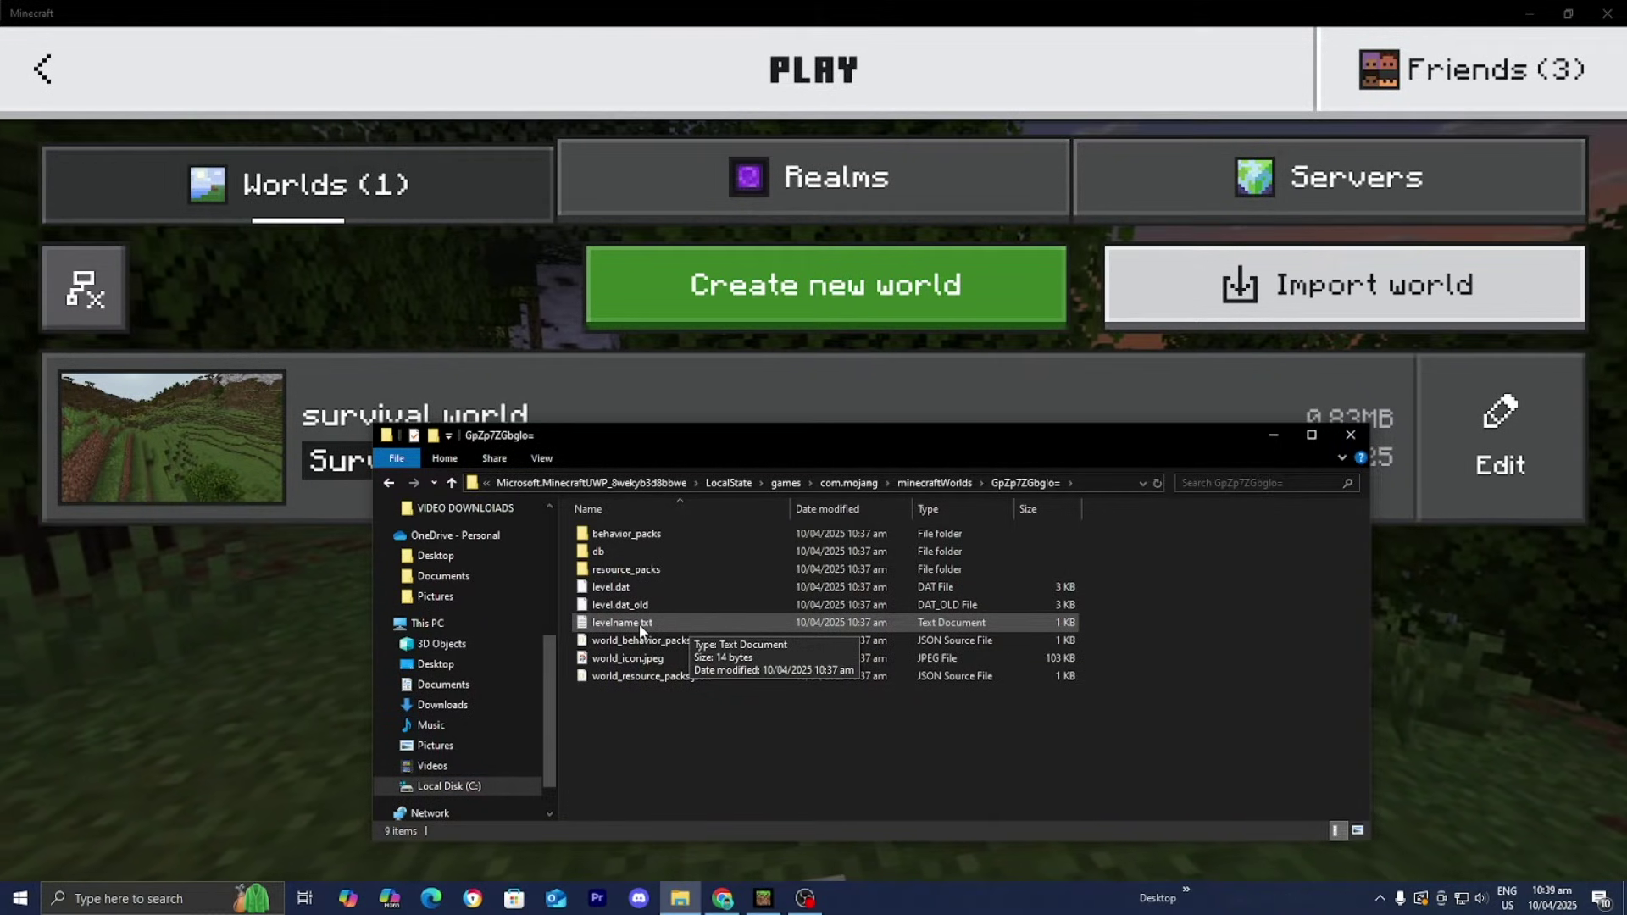
{"action": "double_click", "coordinate": [661, 626]}
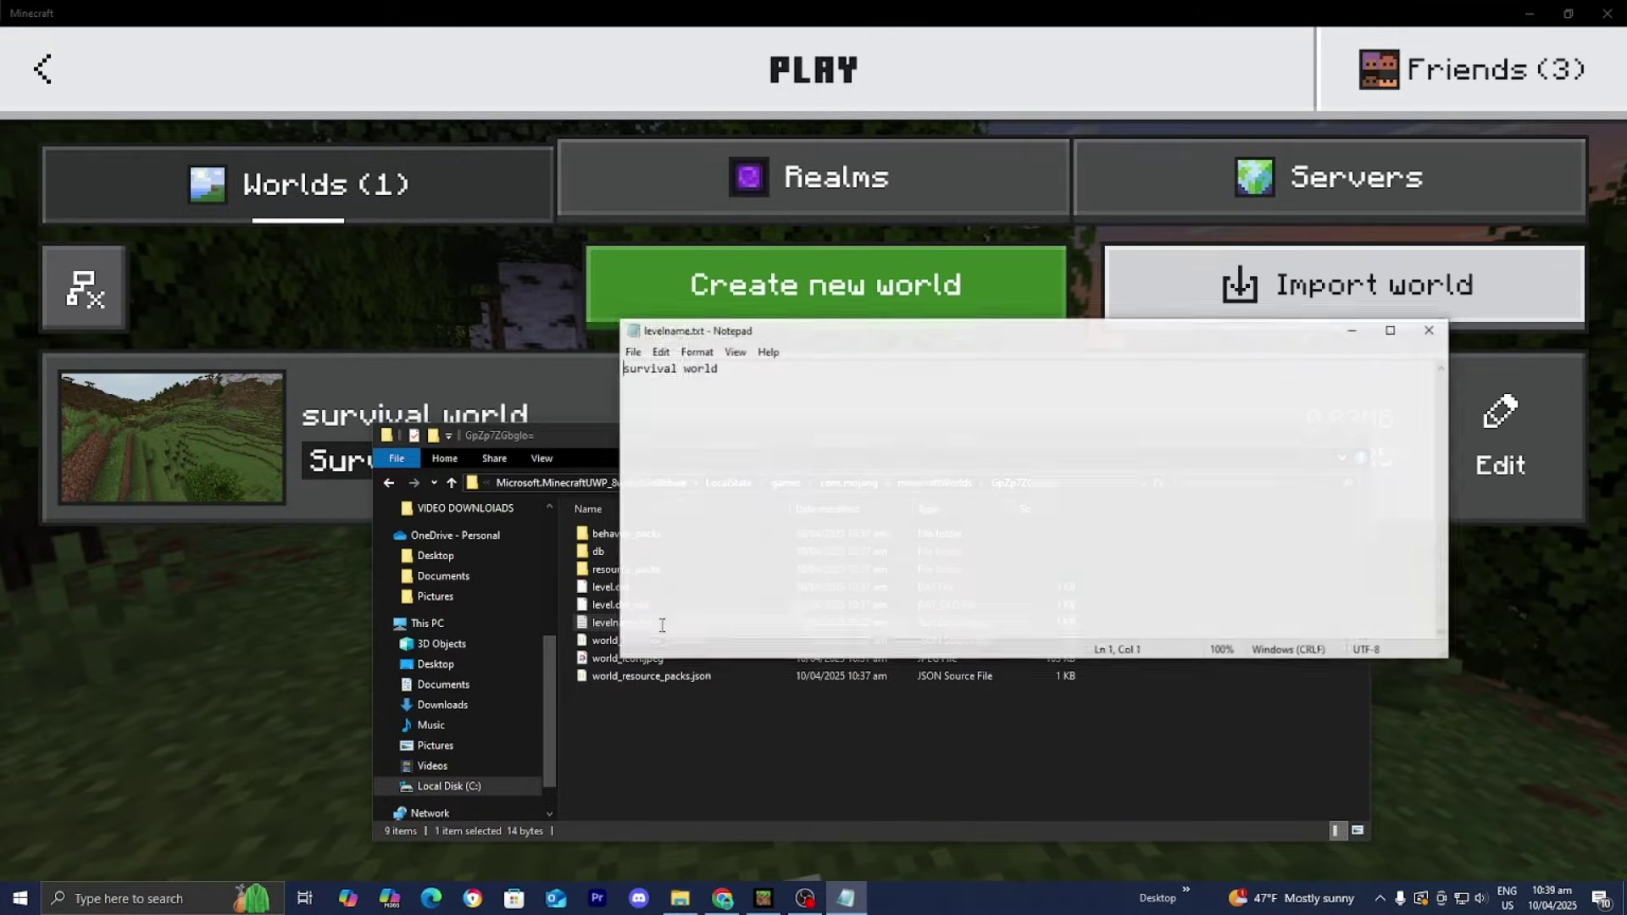
{"action": "left_click_drag", "start_coordinate": [785, 340], "coordinate": [738, 532]}
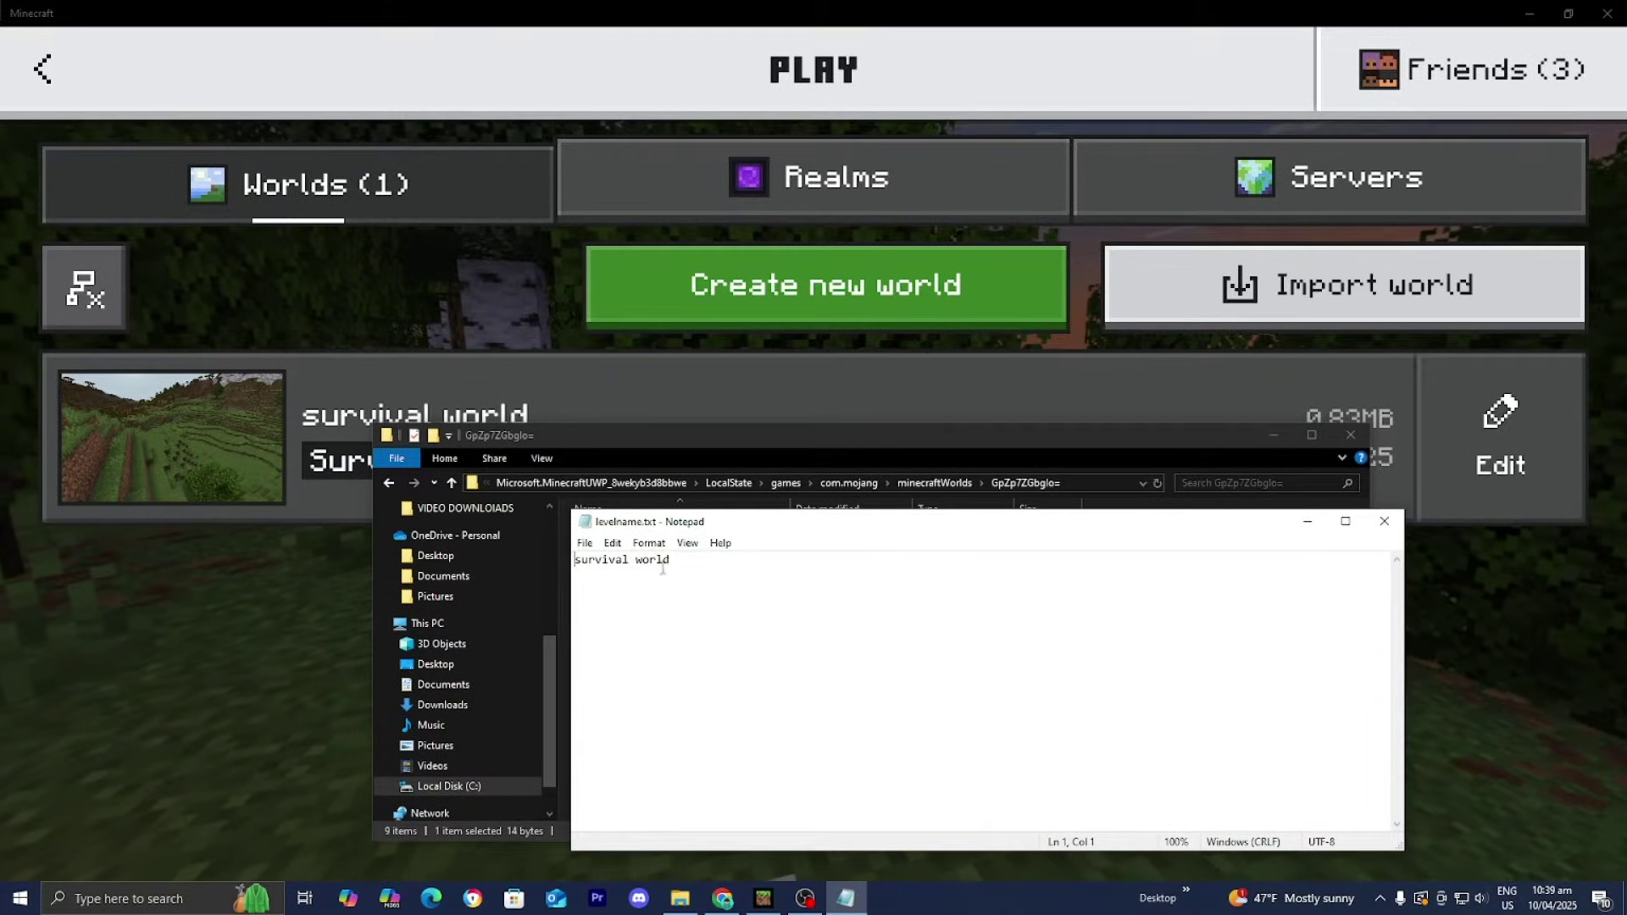
{"action": "key", "text": "ctrl+a"}
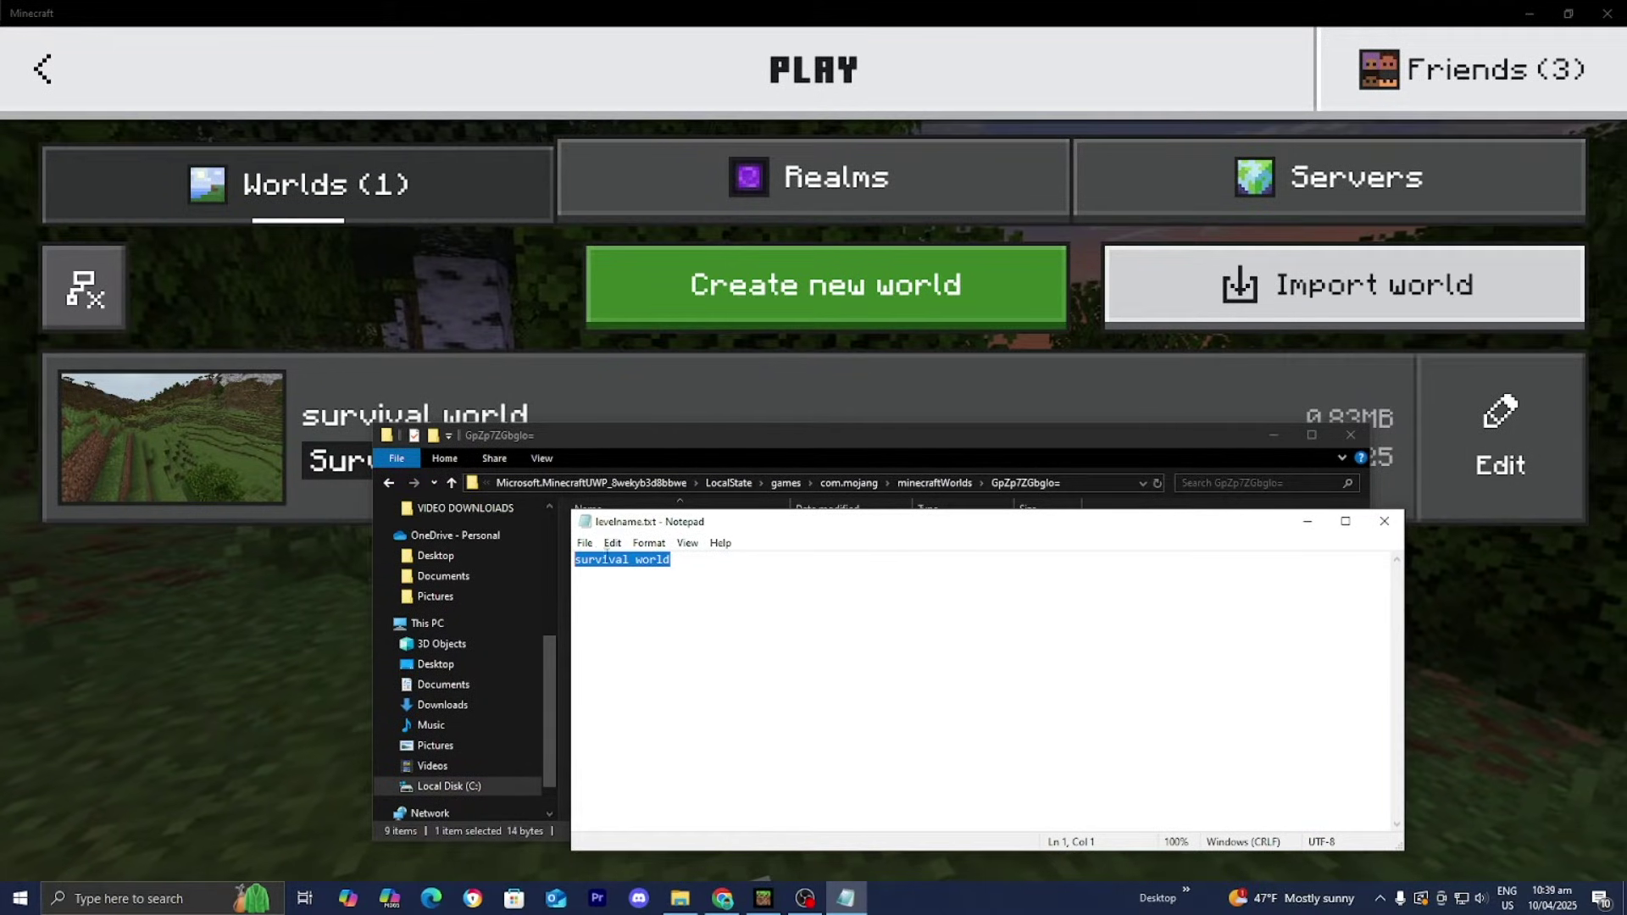
{"action": "left_click_drag", "start_coordinate": [543, 435], "coordinate": [646, 433]}
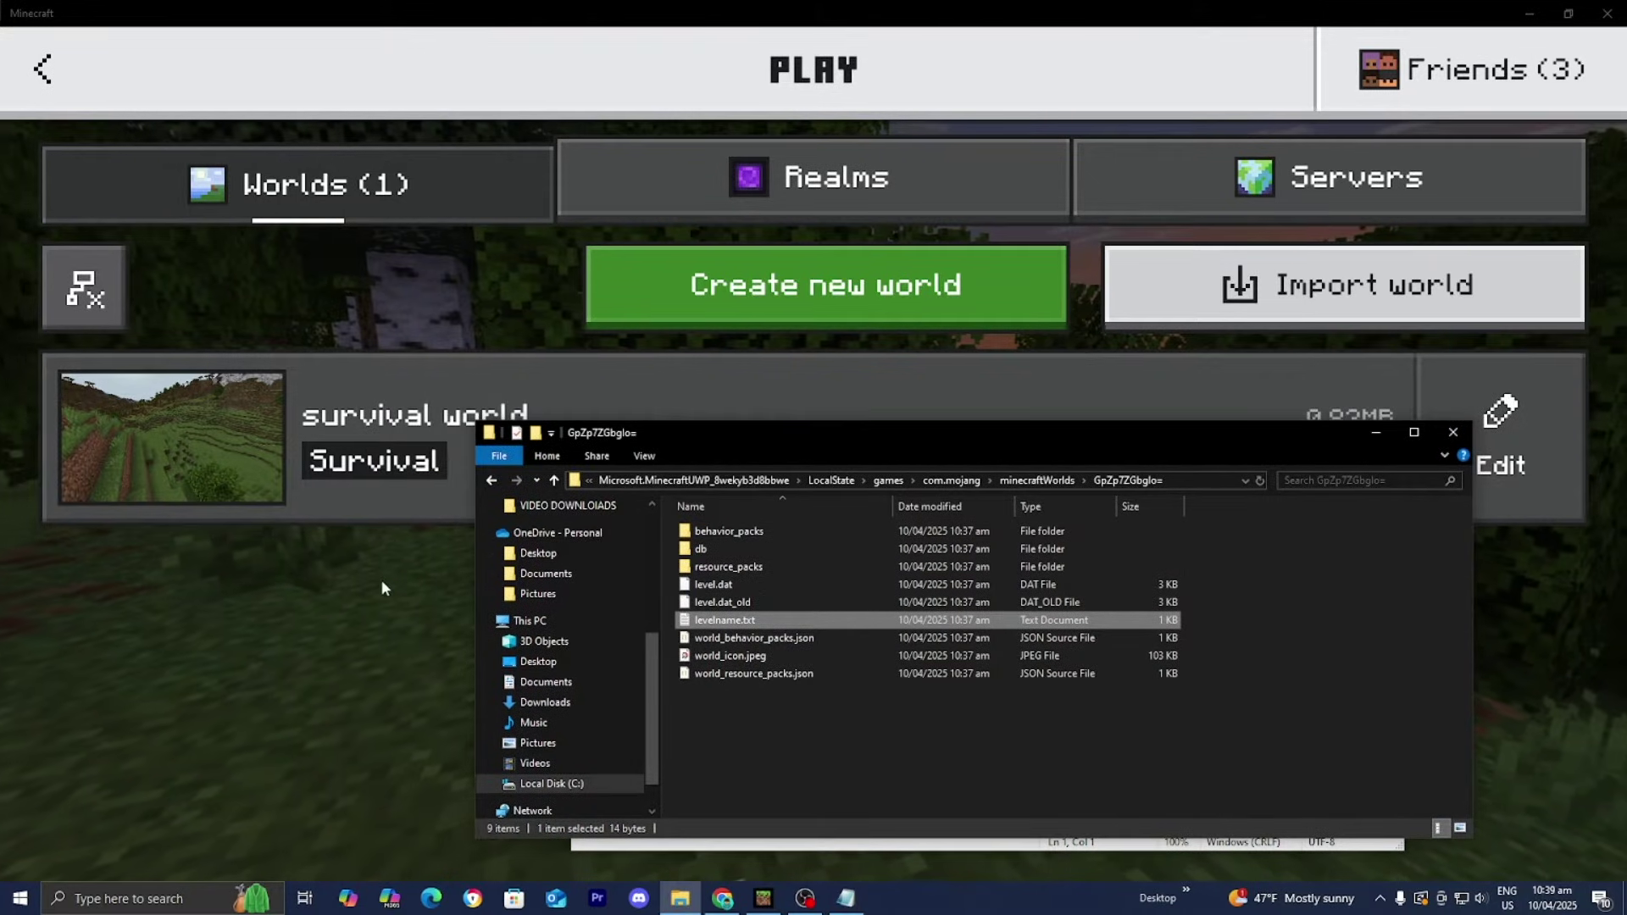
{"action": "left_click", "coordinate": [782, 732]}
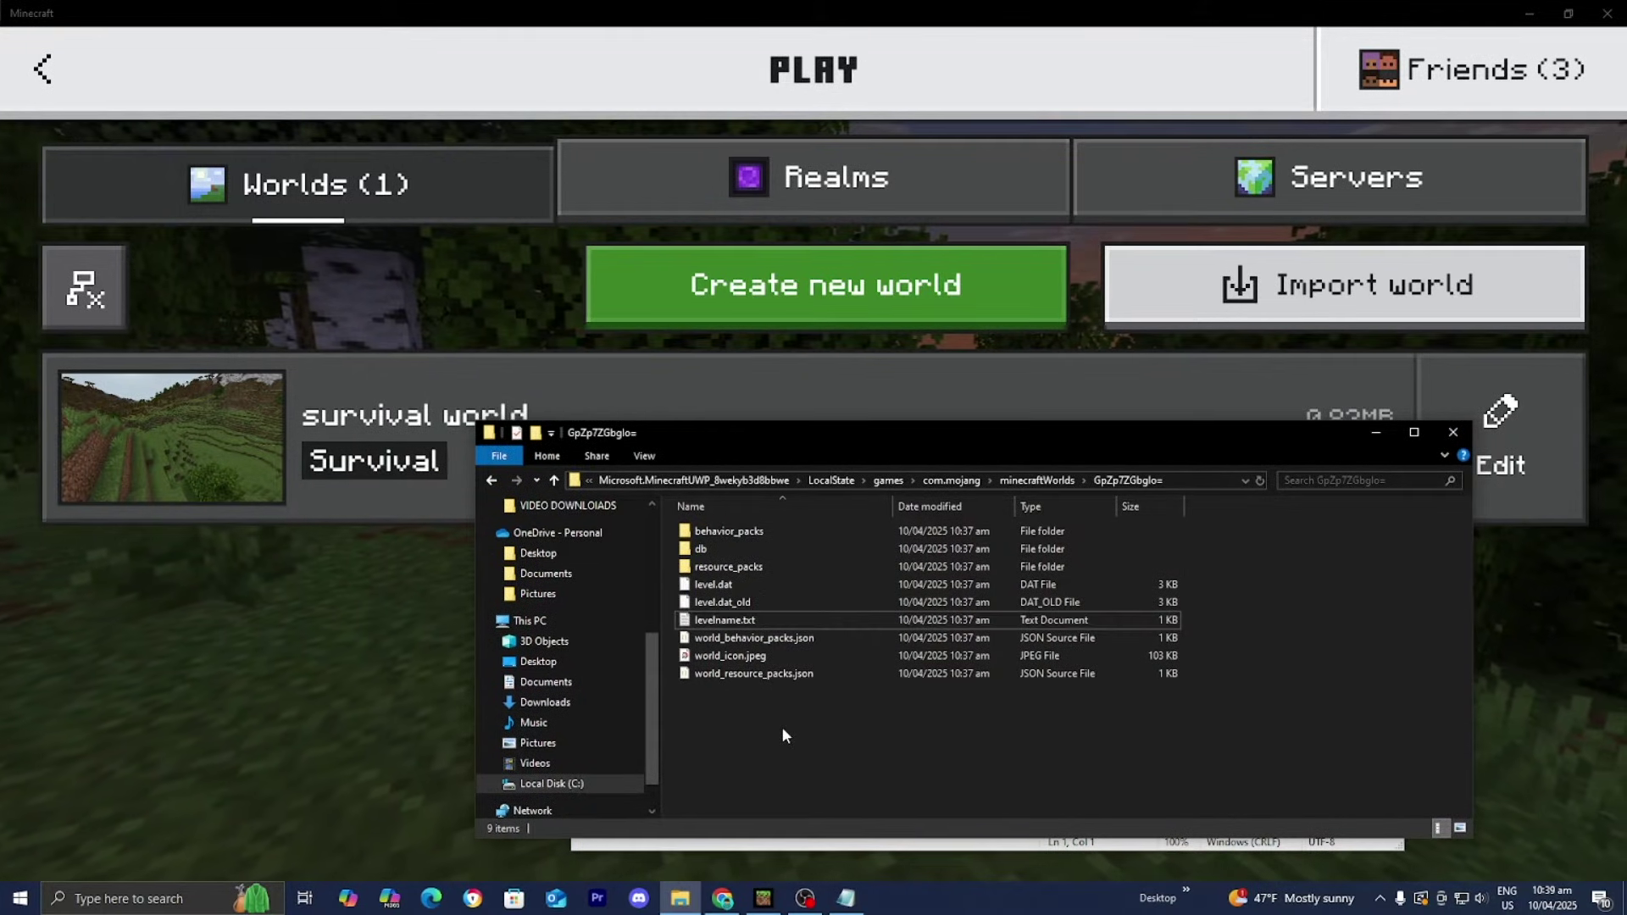
View the world's thumbnail image world_icon.jpeg and close the viewer
{"action": "double_click", "coordinate": [738, 657]}
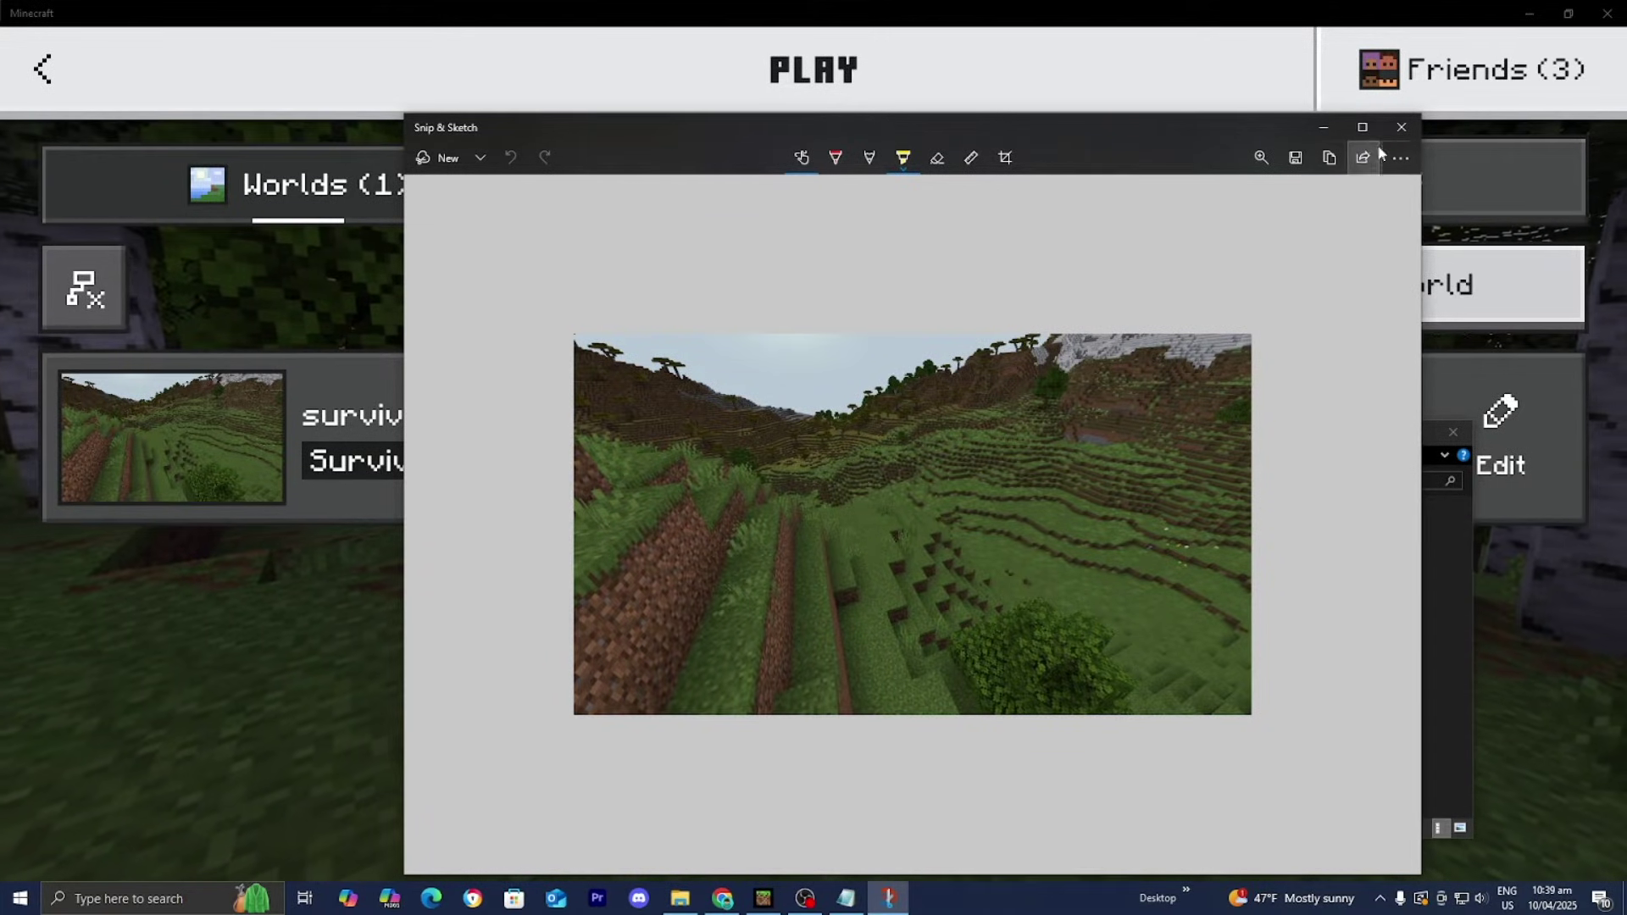
{"action": "left_click", "coordinate": [1400, 127]}
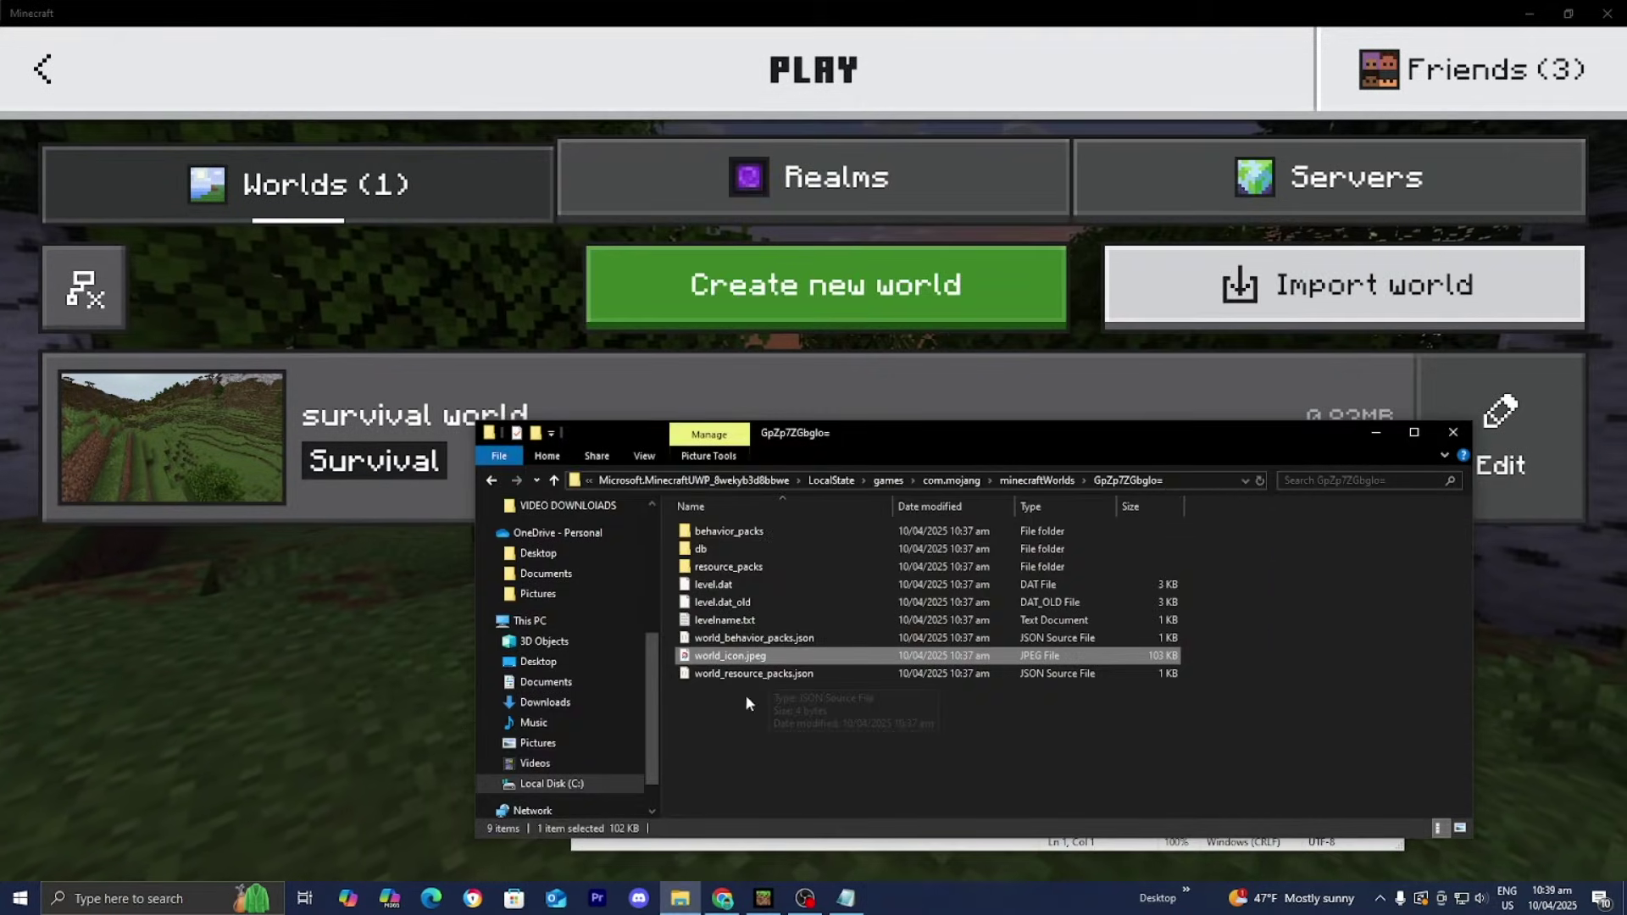
{"action": "left_click", "coordinate": [729, 722]}
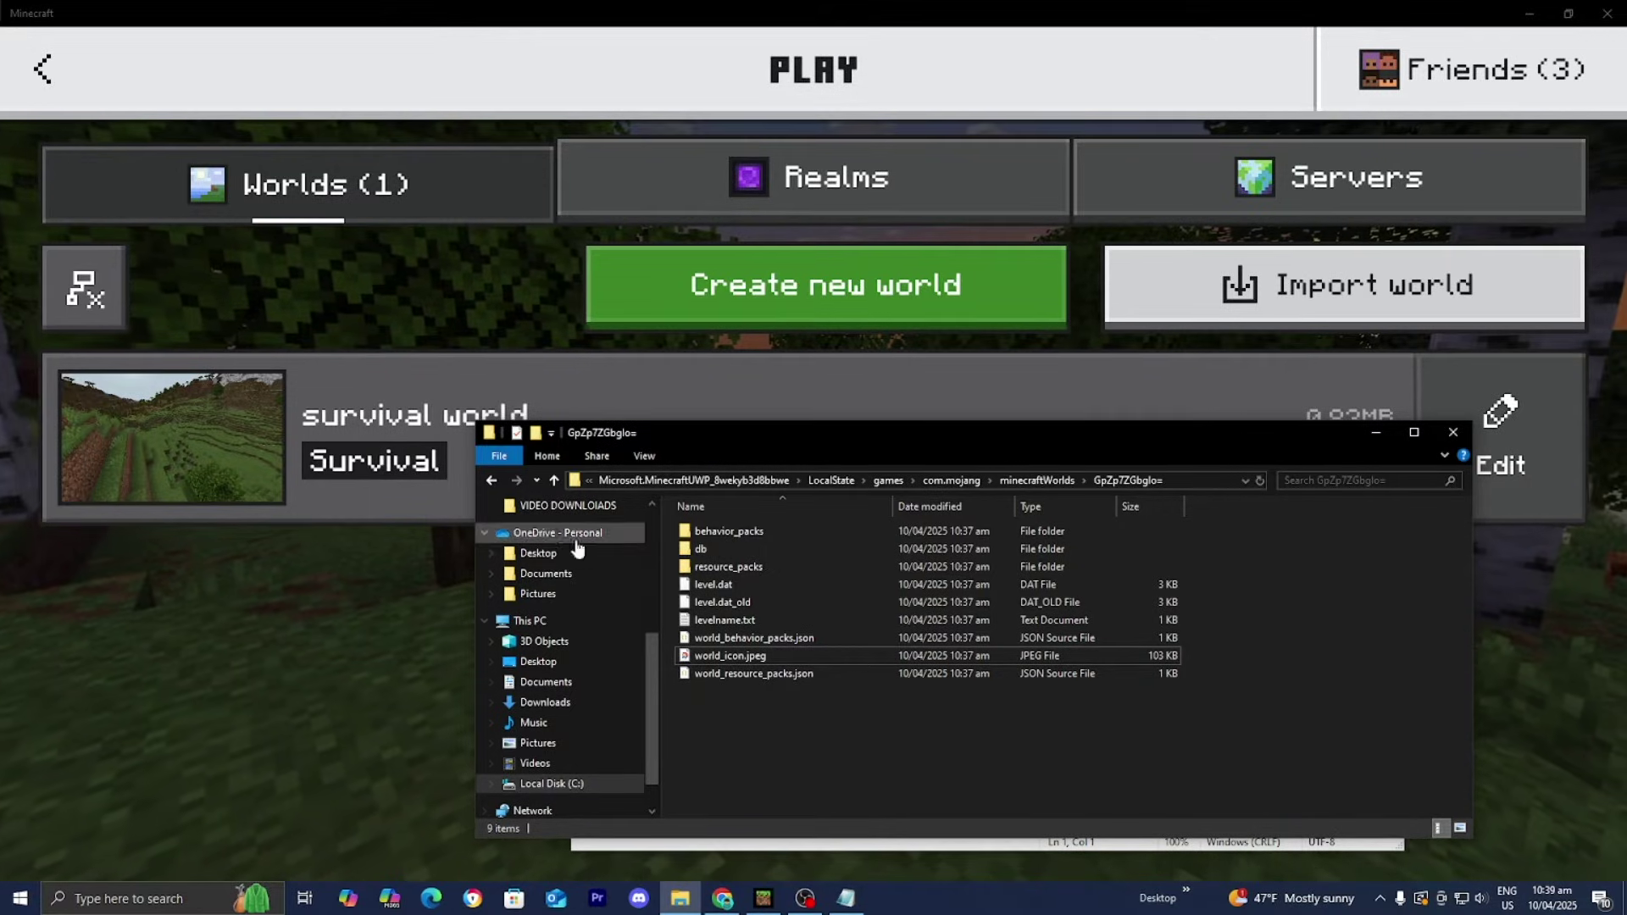
Return to the minecraftWorlds folder, minimize Minecraft, and copy the GpZp7ZGbglo= world folder
{"action": "left_click", "coordinate": [492, 480]}
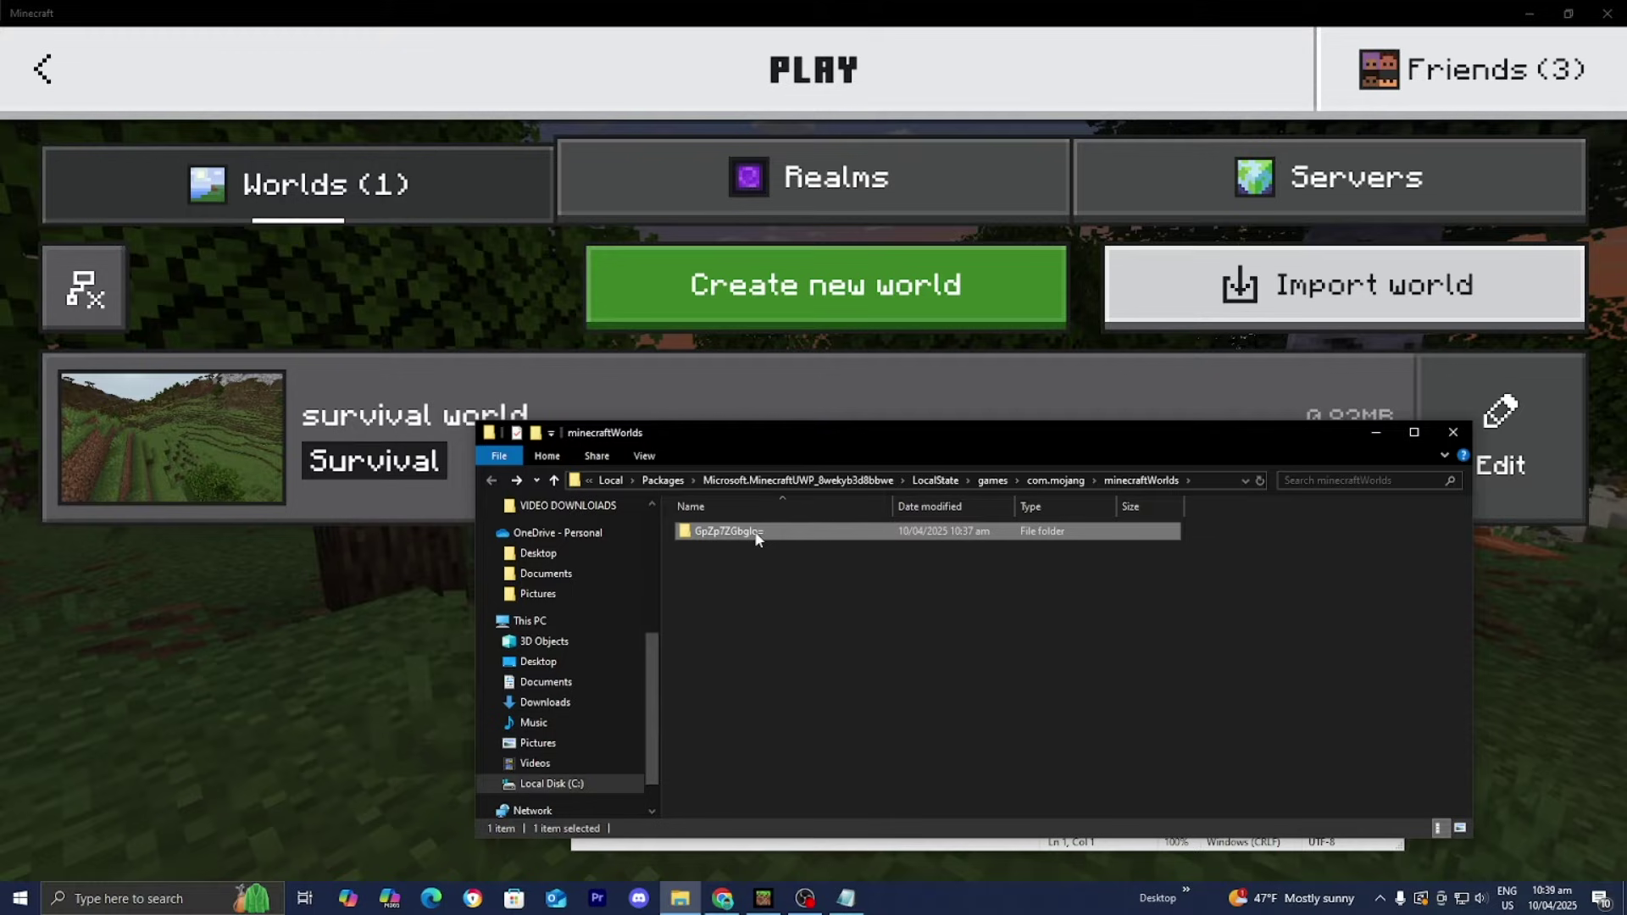
{"action": "left_click", "coordinate": [1525, 14]}
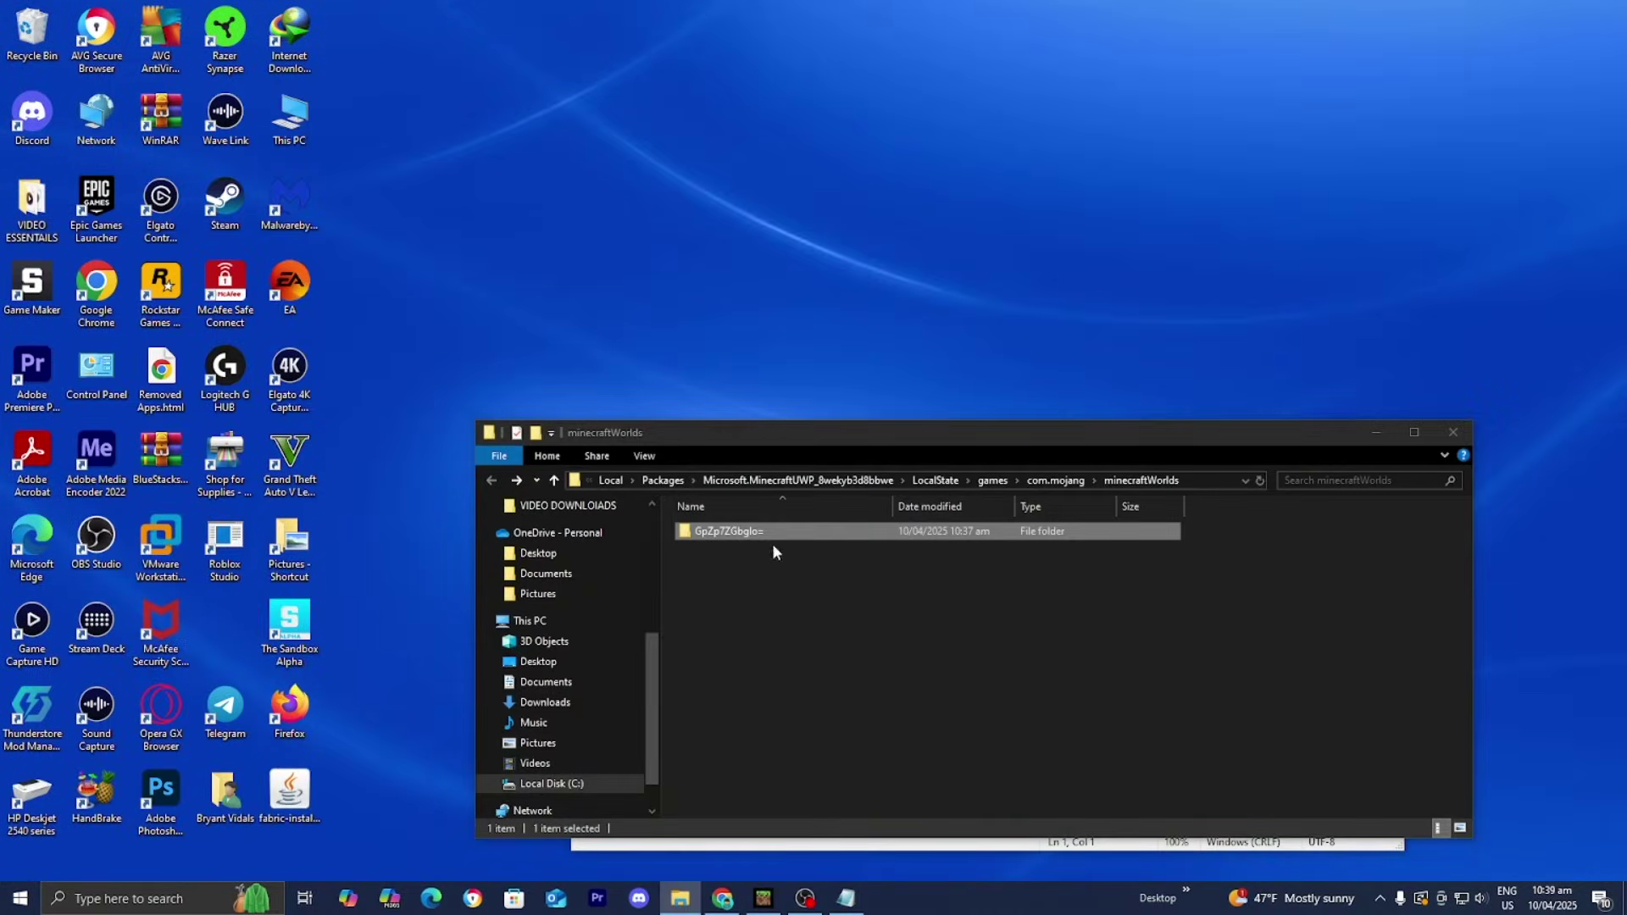
{"action": "right_click", "coordinate": [763, 543]}
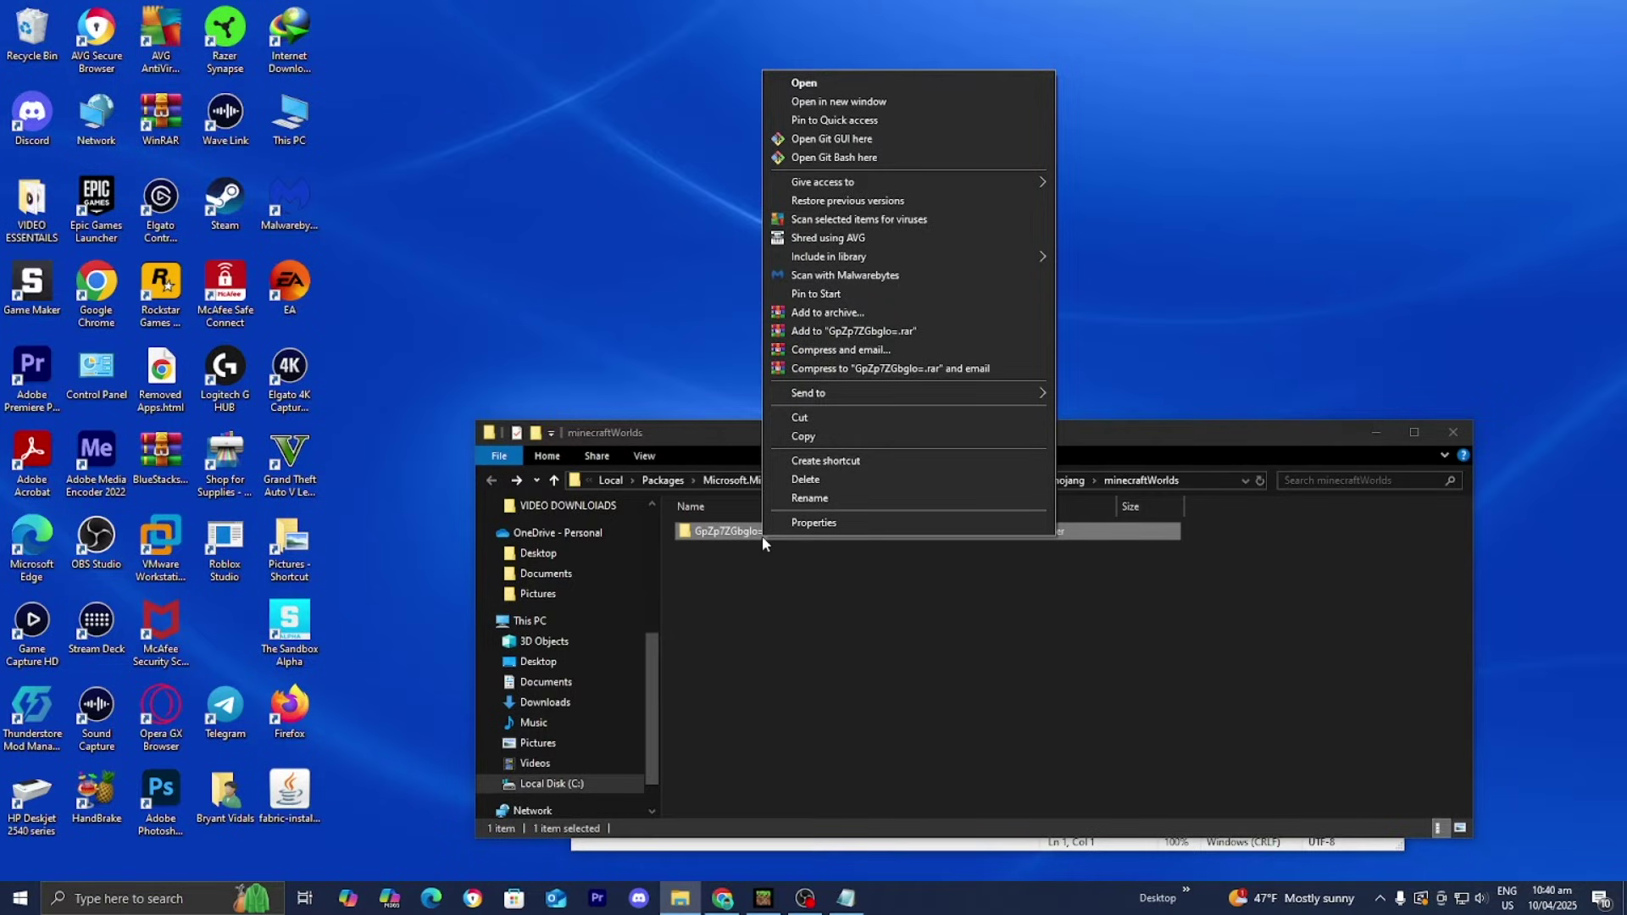
{"action": "left_click", "coordinate": [816, 435]}
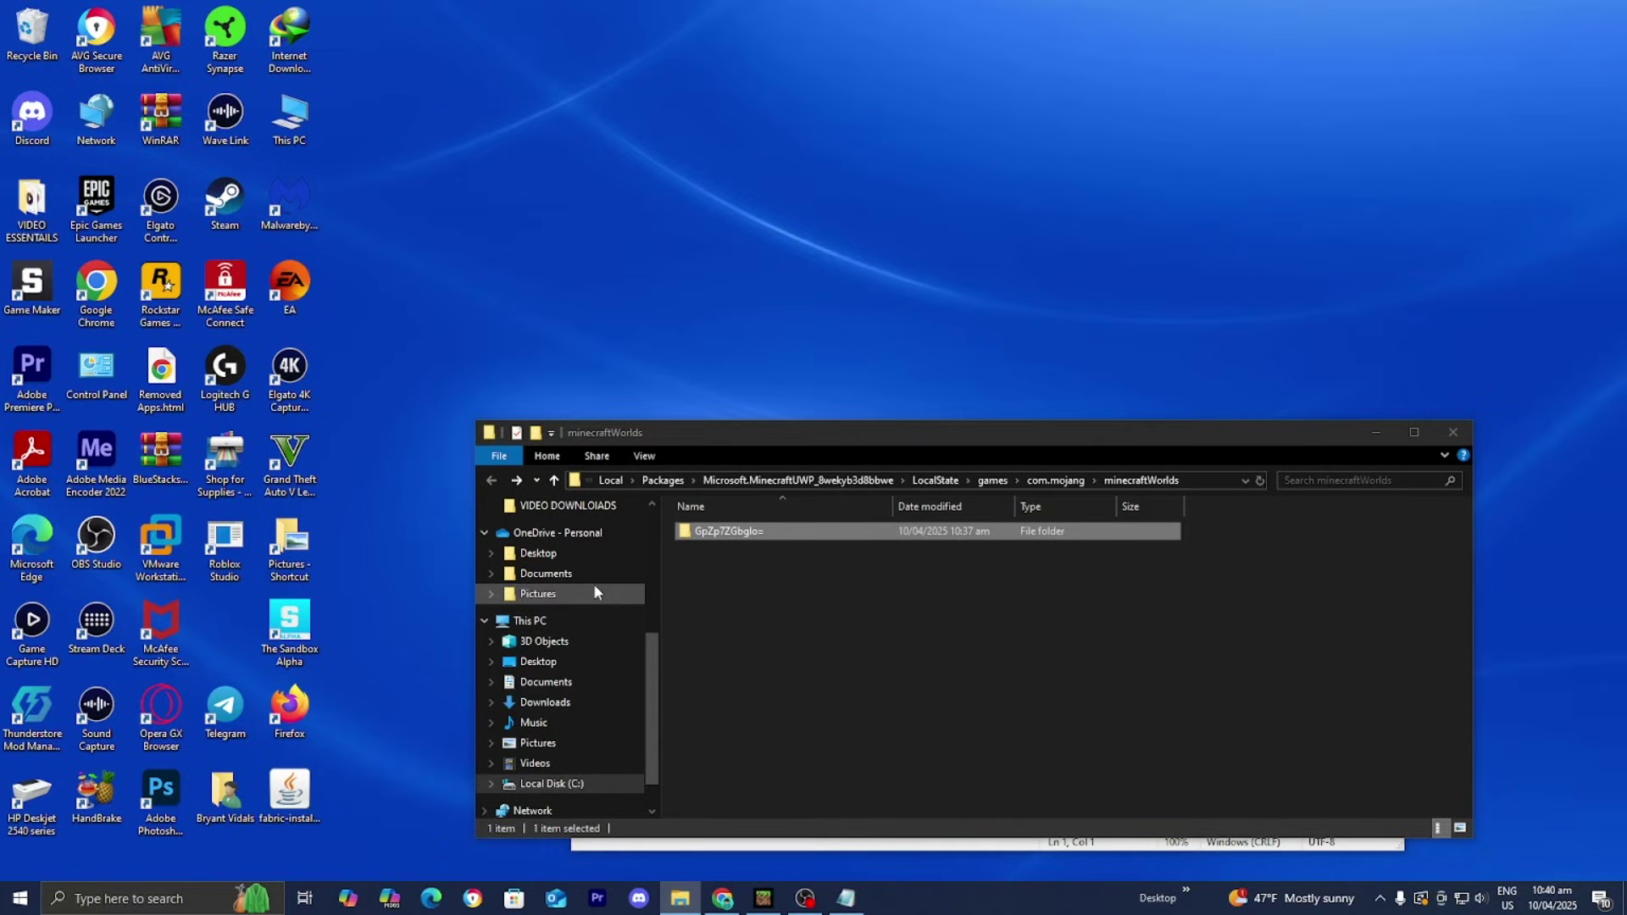
Create a folder named "world backups" on the desktop
{"action": "right_click", "coordinate": [697, 194]}
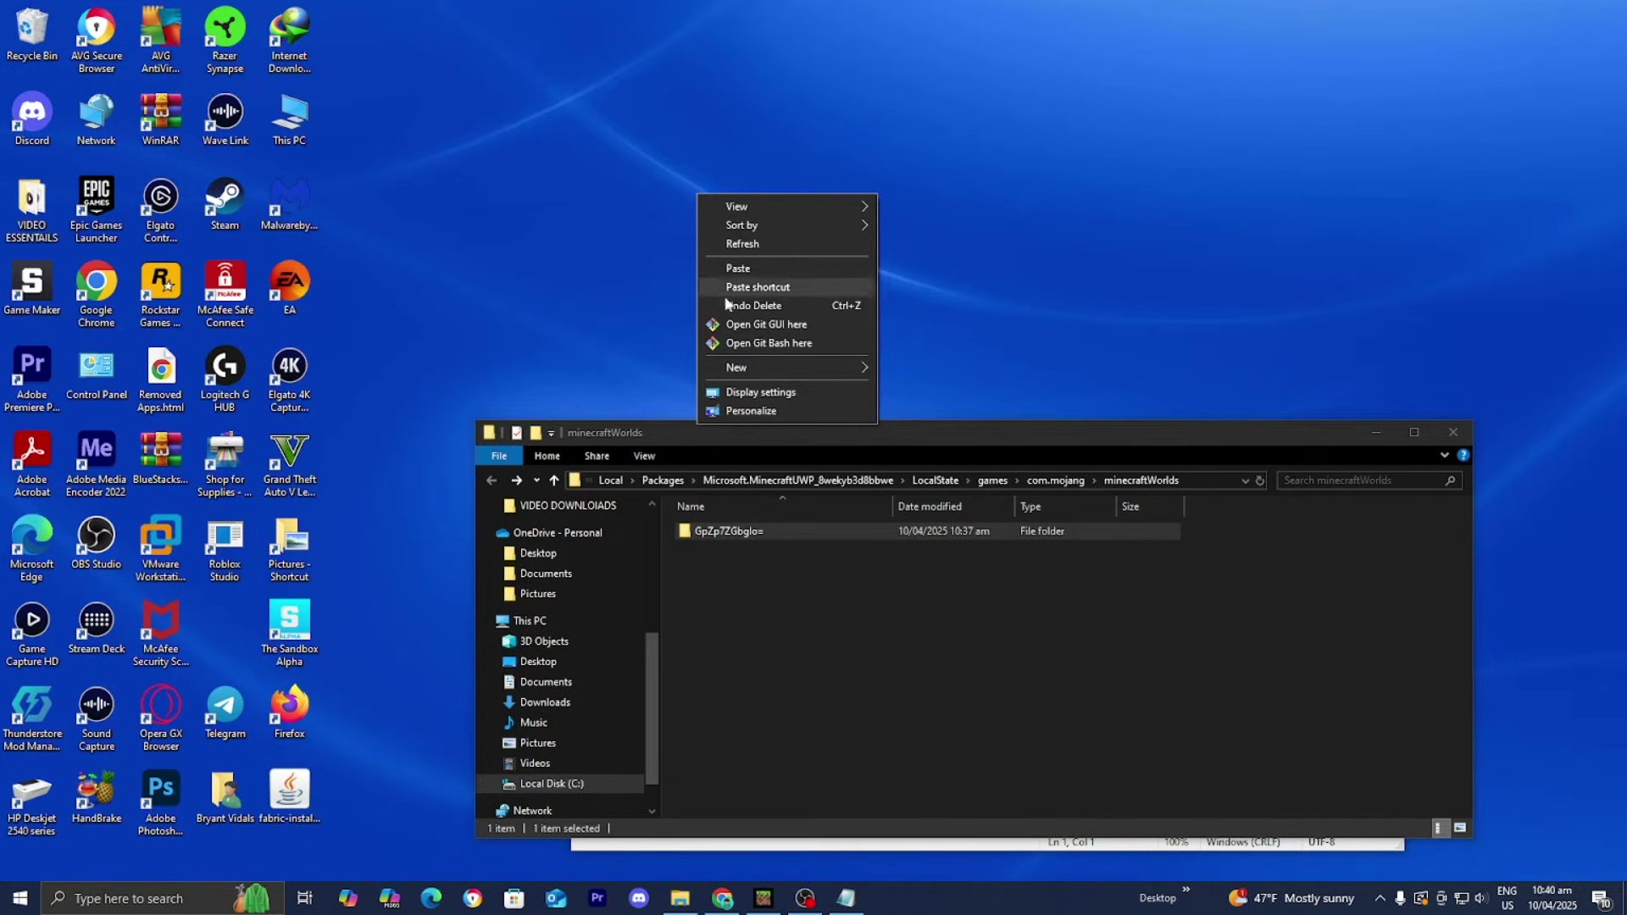
{"action": "mouse_move", "coordinate": [771, 365]}
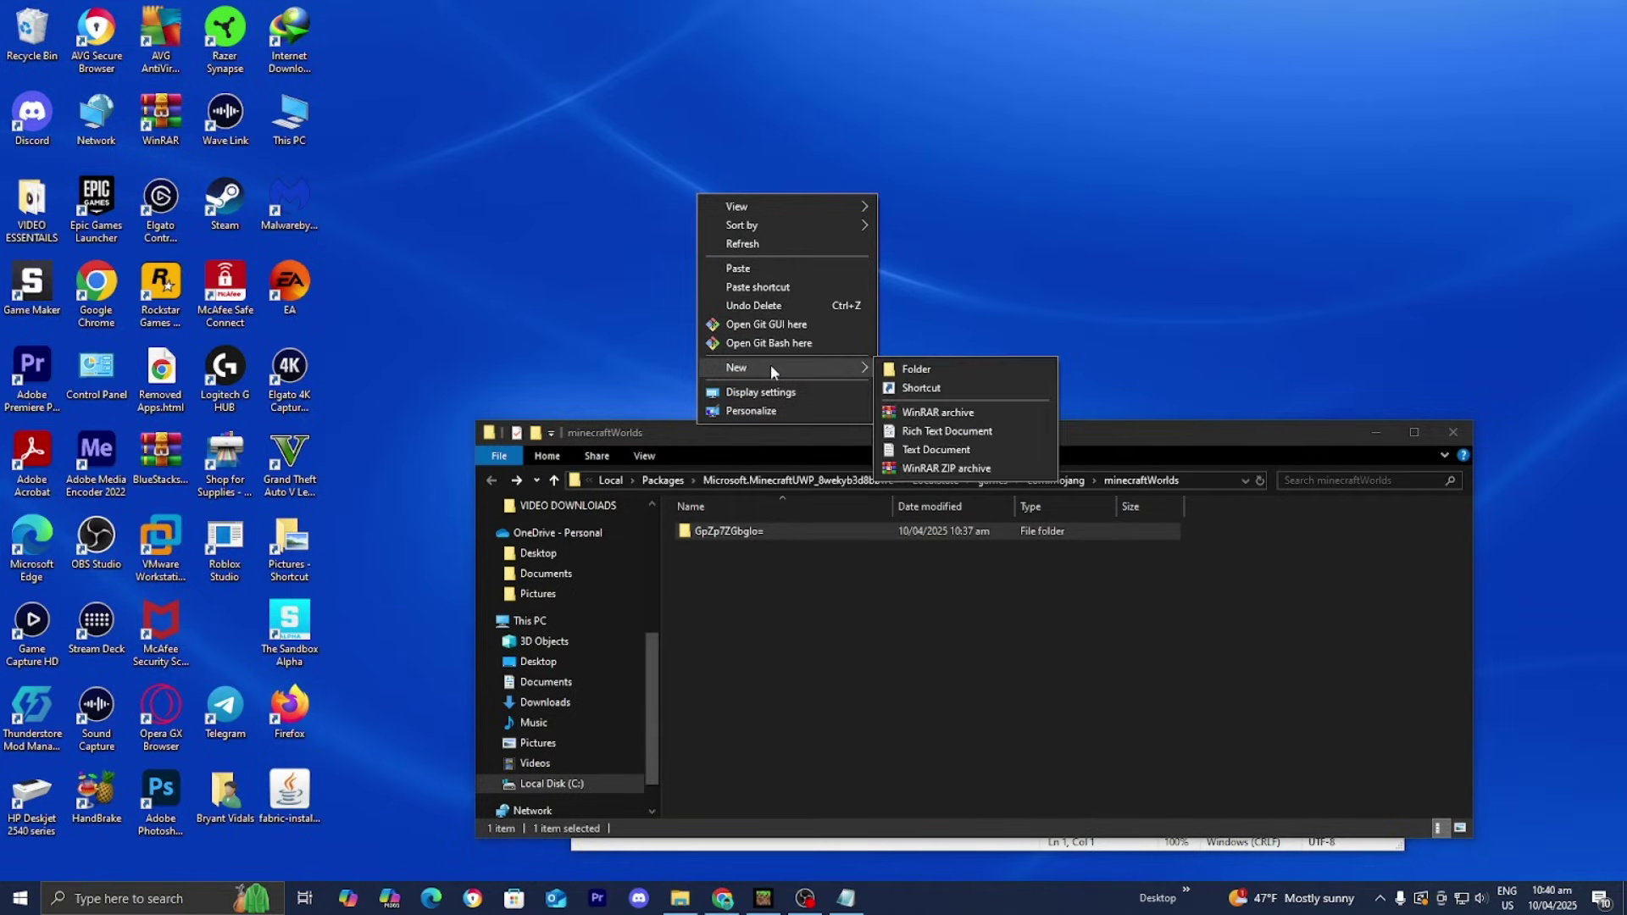
{"action": "left_click", "coordinate": [894, 373]}
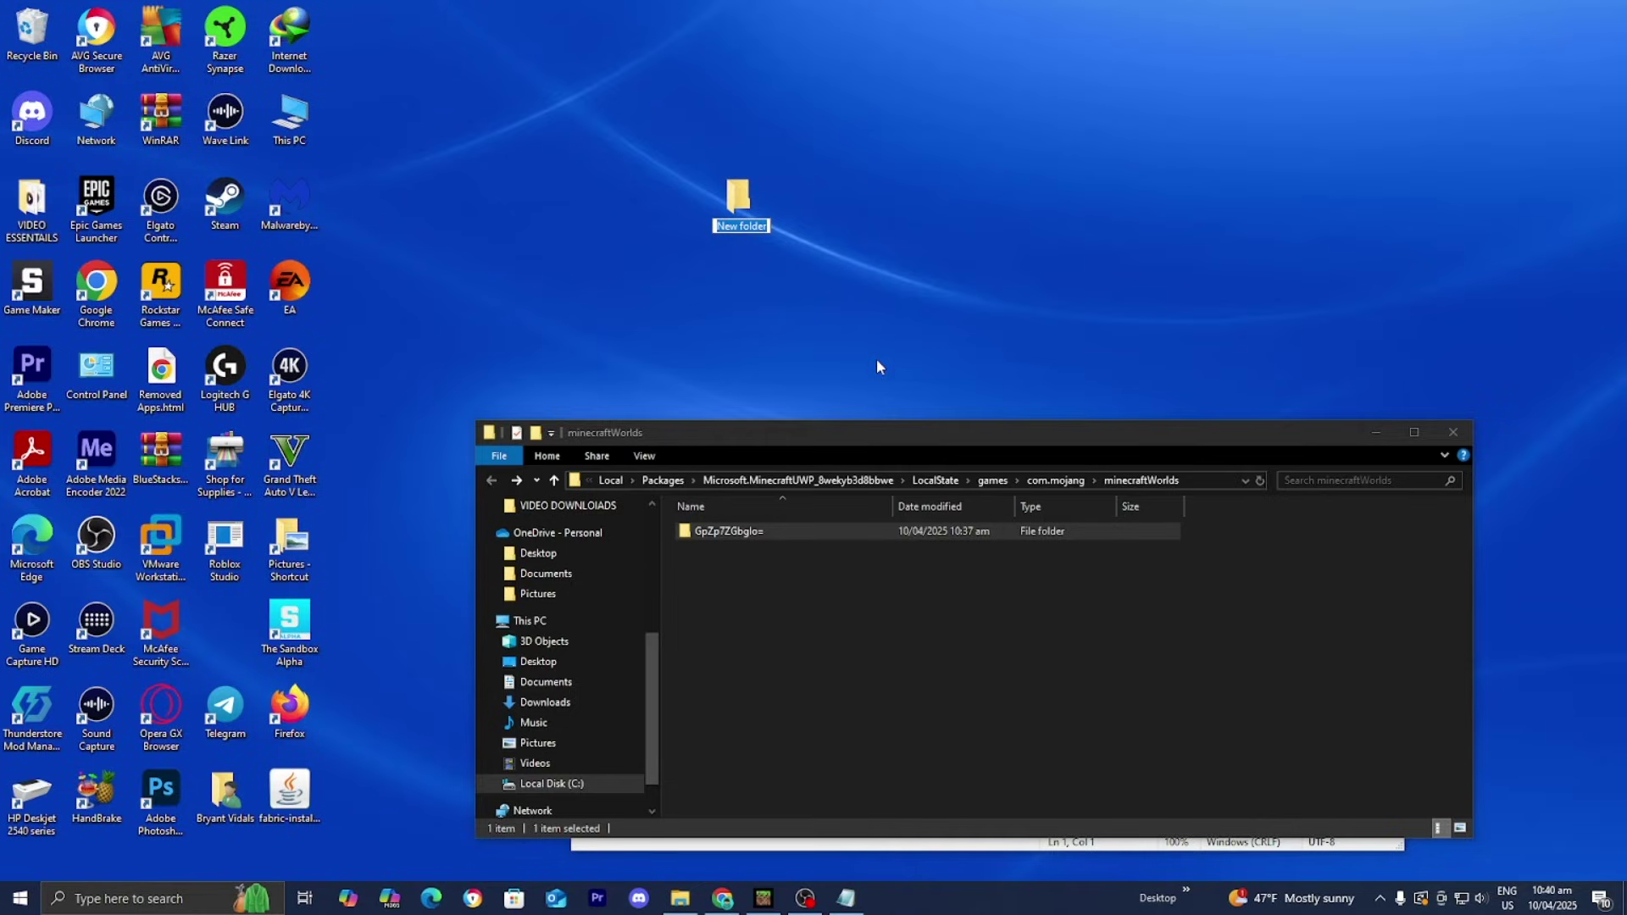
{"action": "type", "text": "world backups"}
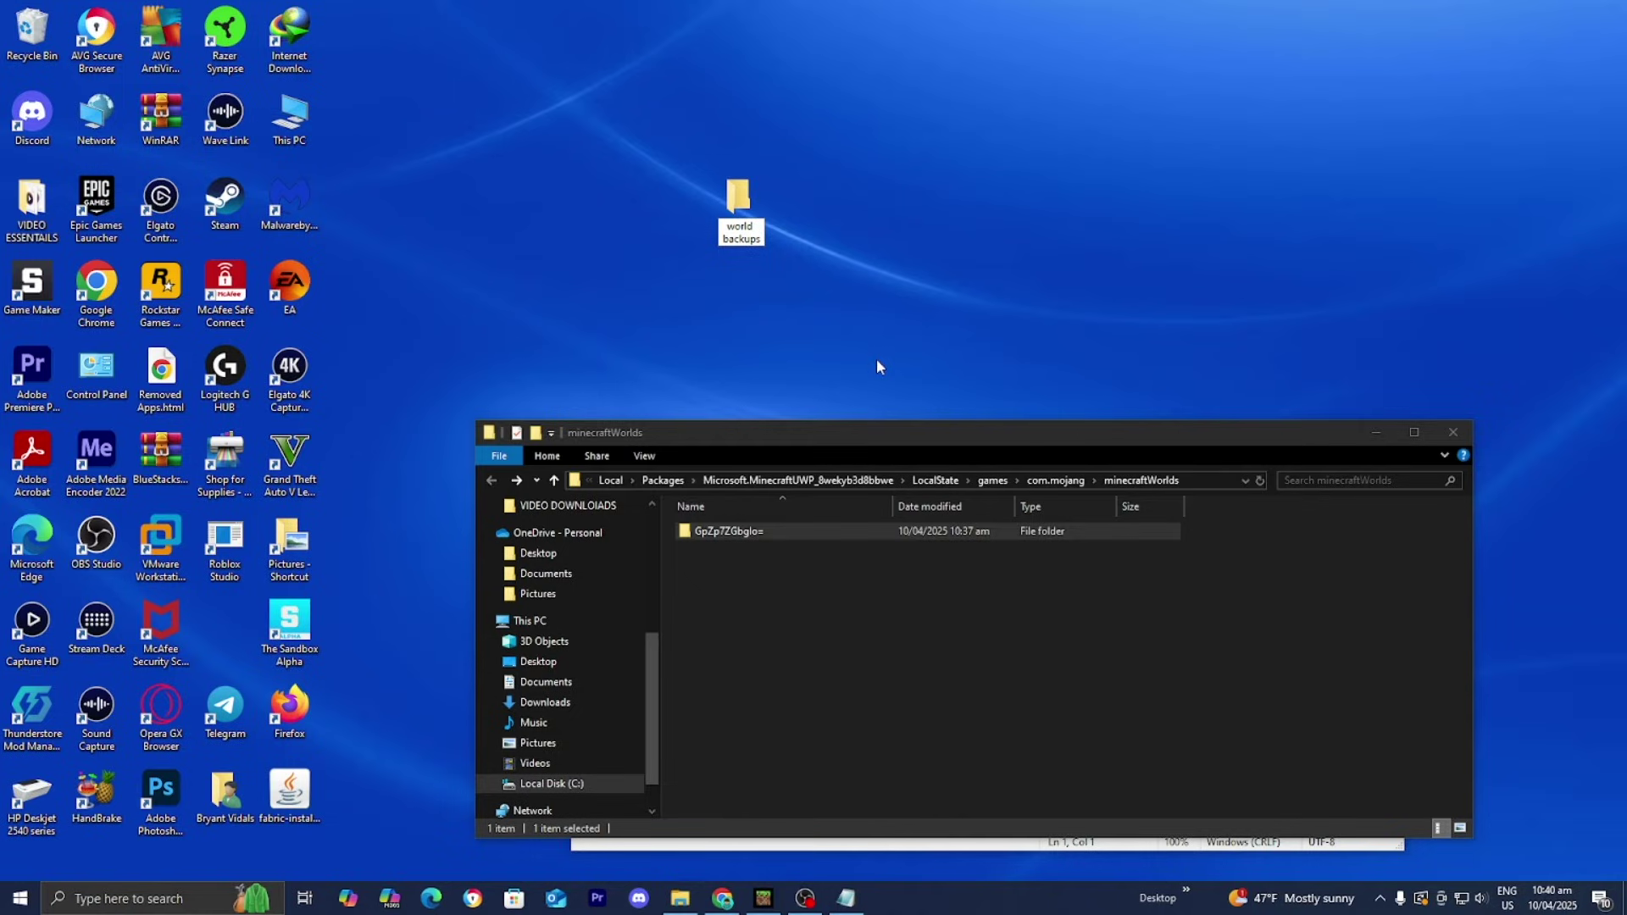
{"action": "key", "text": "Return"}
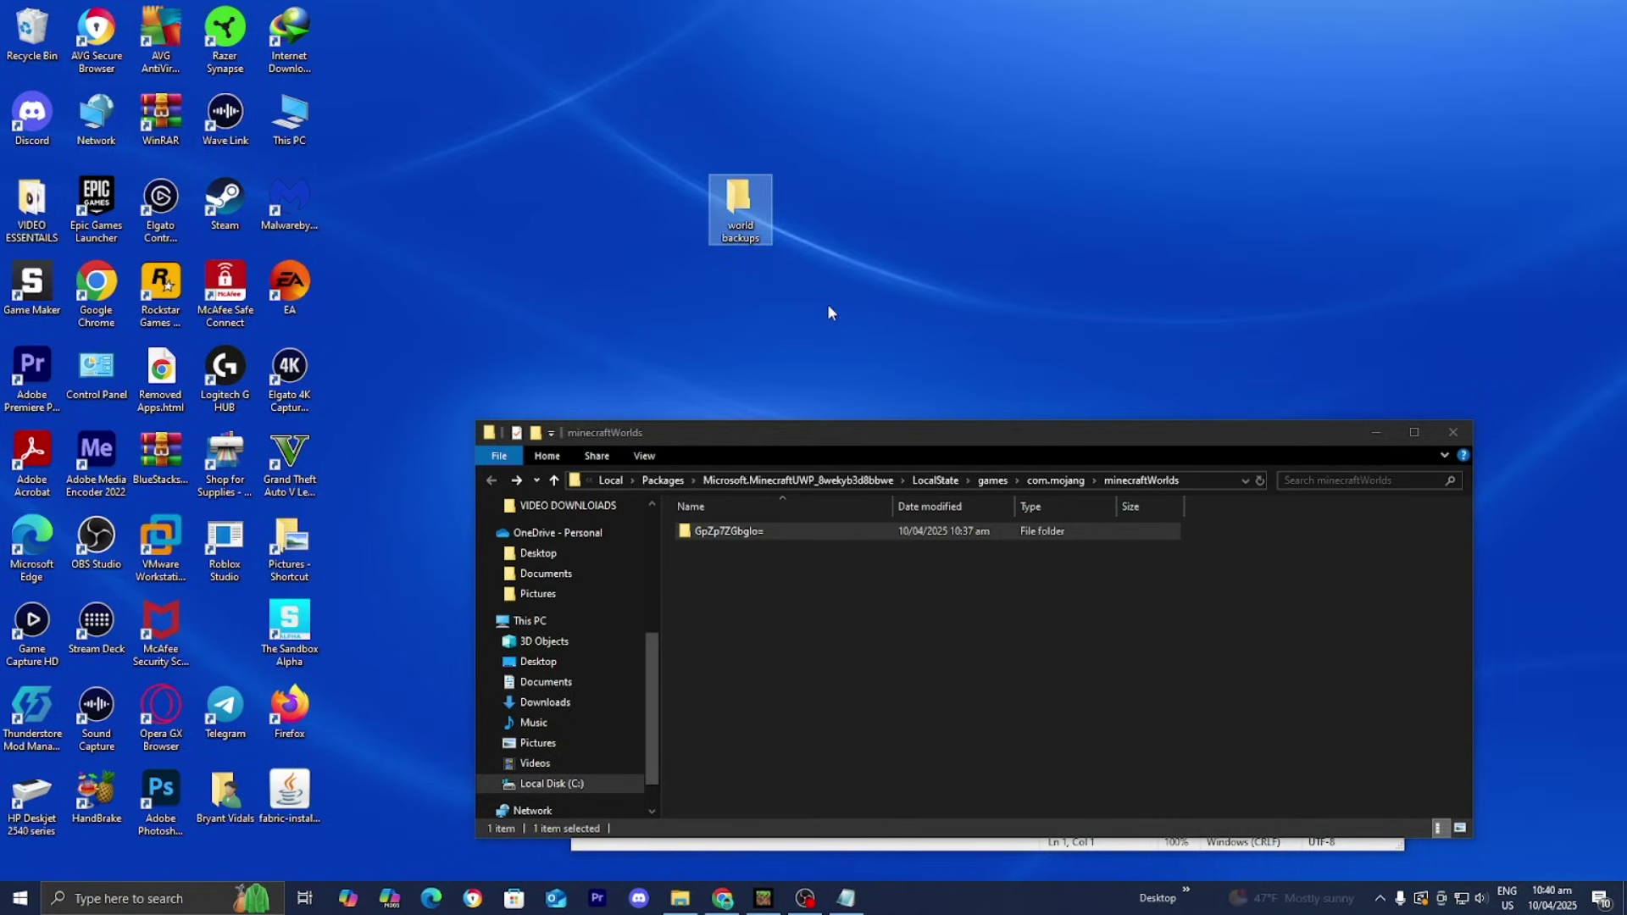
Open the "world backups" folder and paste the copied world folder into it
{"action": "double_click", "coordinate": [743, 214]}
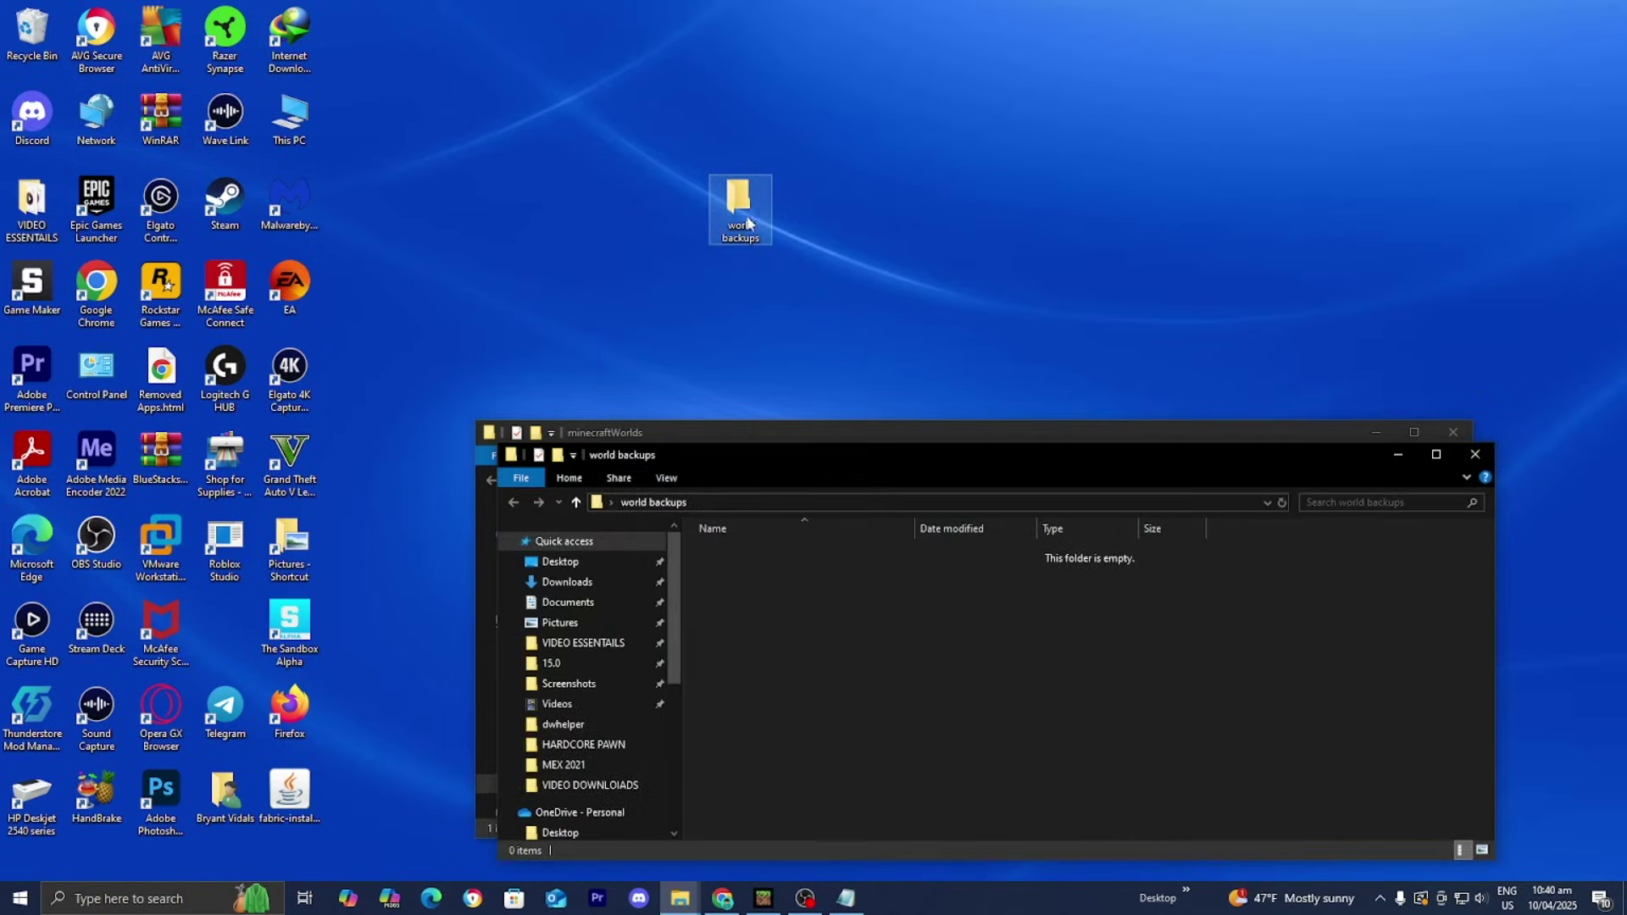
{"action": "left_click_drag", "start_coordinate": [818, 454], "coordinate": [846, 101]}
{"action": "right_click", "coordinate": [797, 284]}
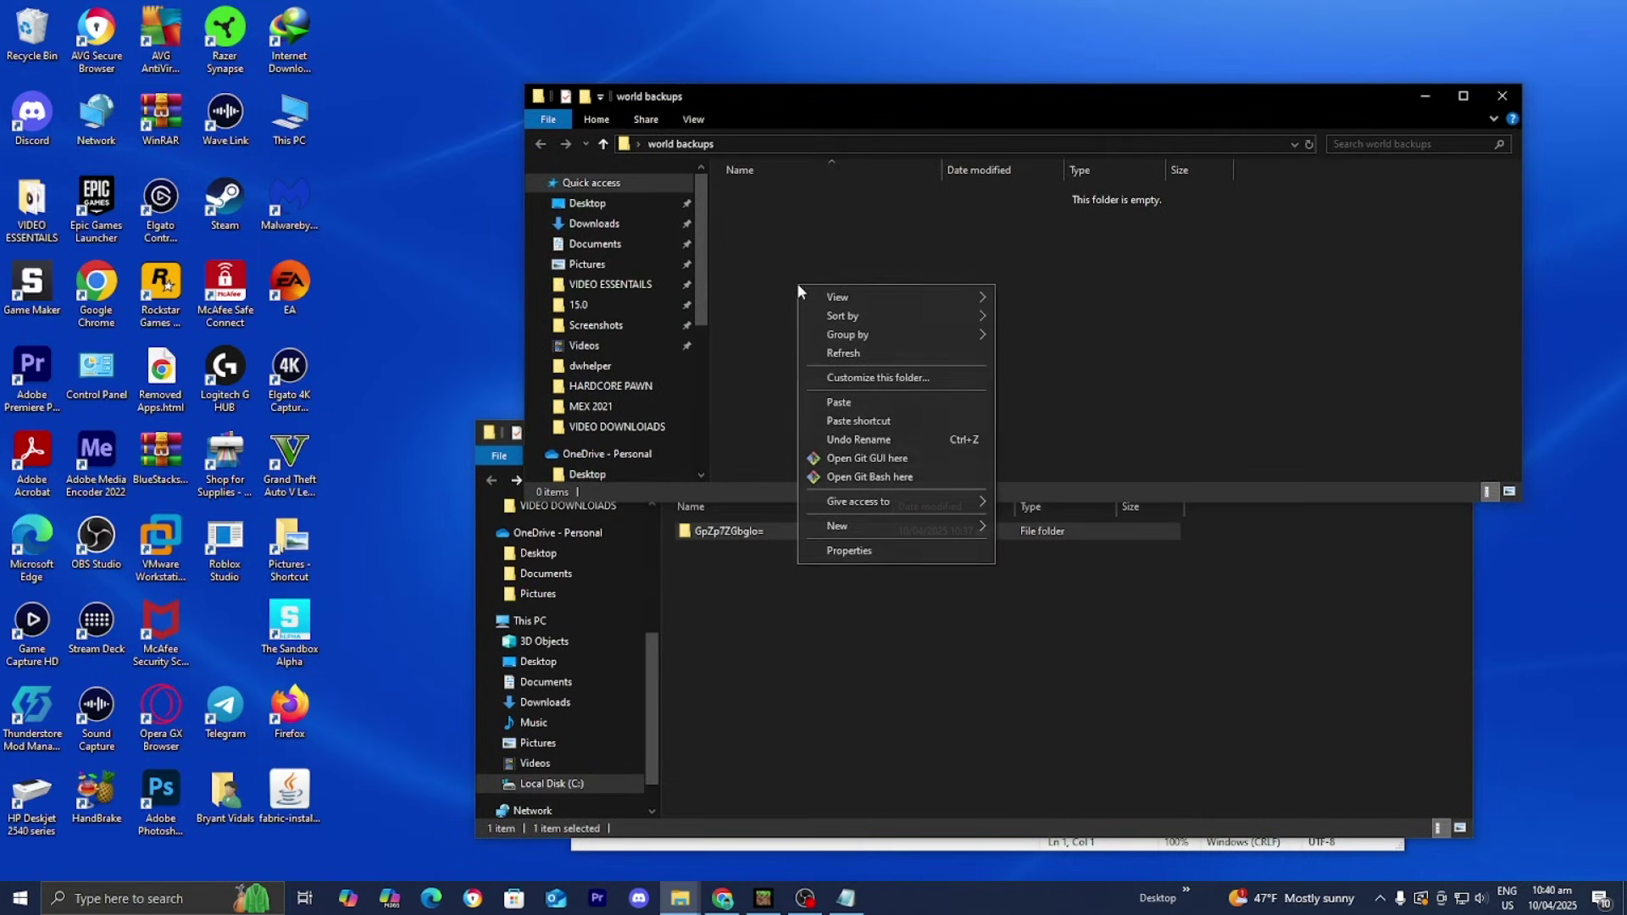
{"action": "left_click", "coordinate": [866, 403]}
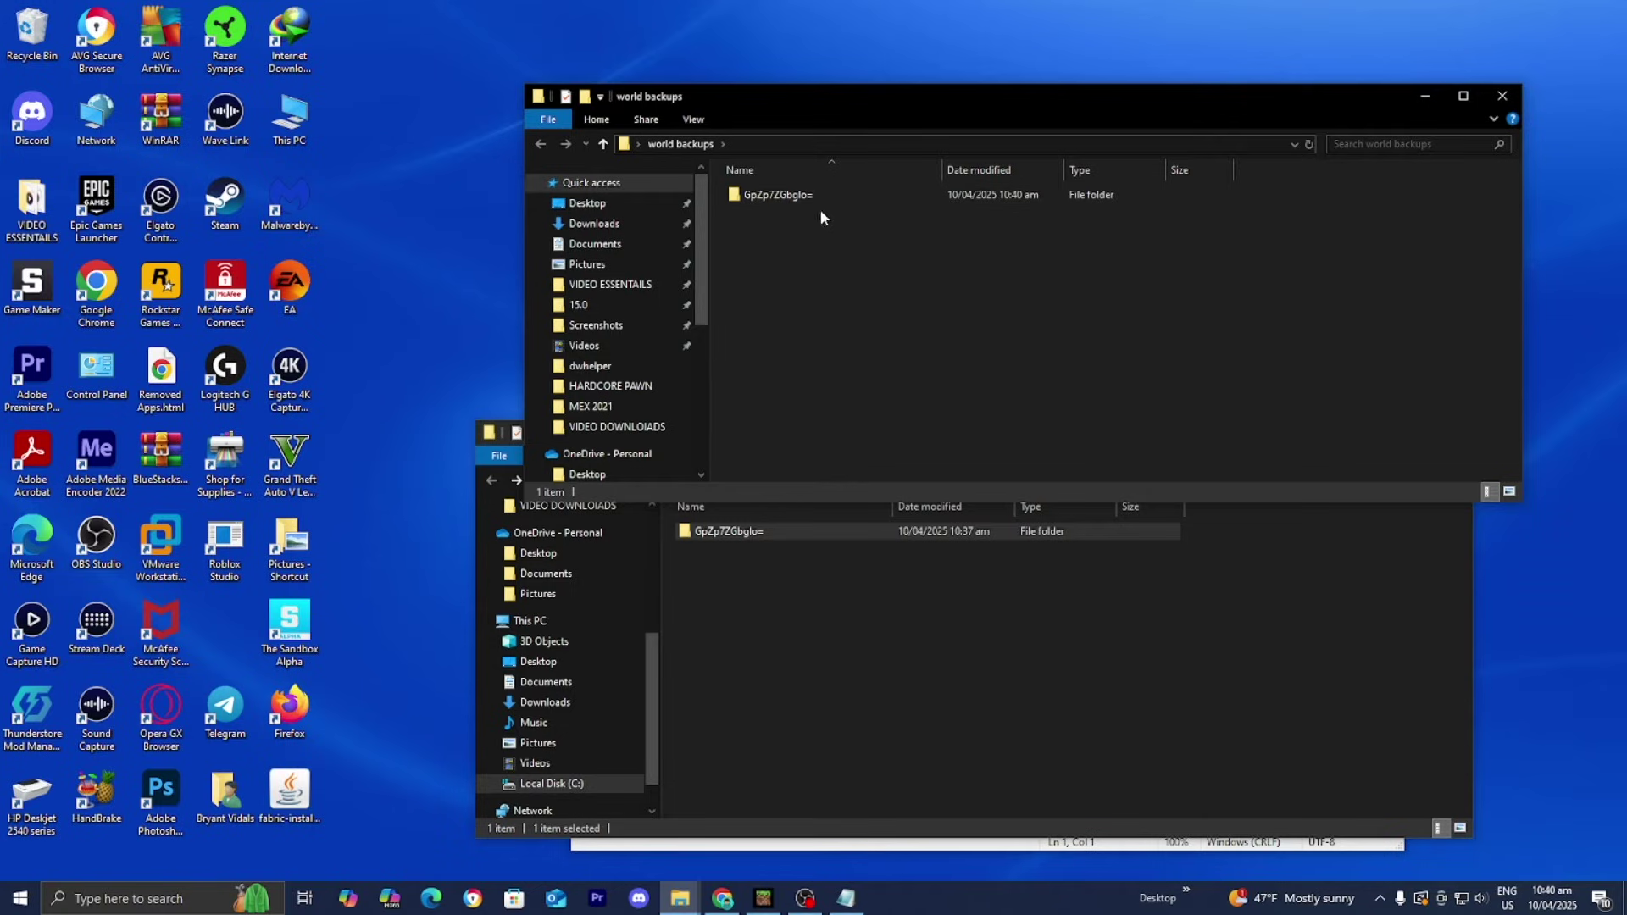
Move the "world backups" folder to a lower spot on the desktop and close the minecraftWorlds window
{"action": "left_click", "coordinate": [1419, 97]}
{"action": "left_click_drag", "start_coordinate": [736, 200], "coordinate": [802, 290]}
{"action": "left_click", "coordinate": [990, 249]}
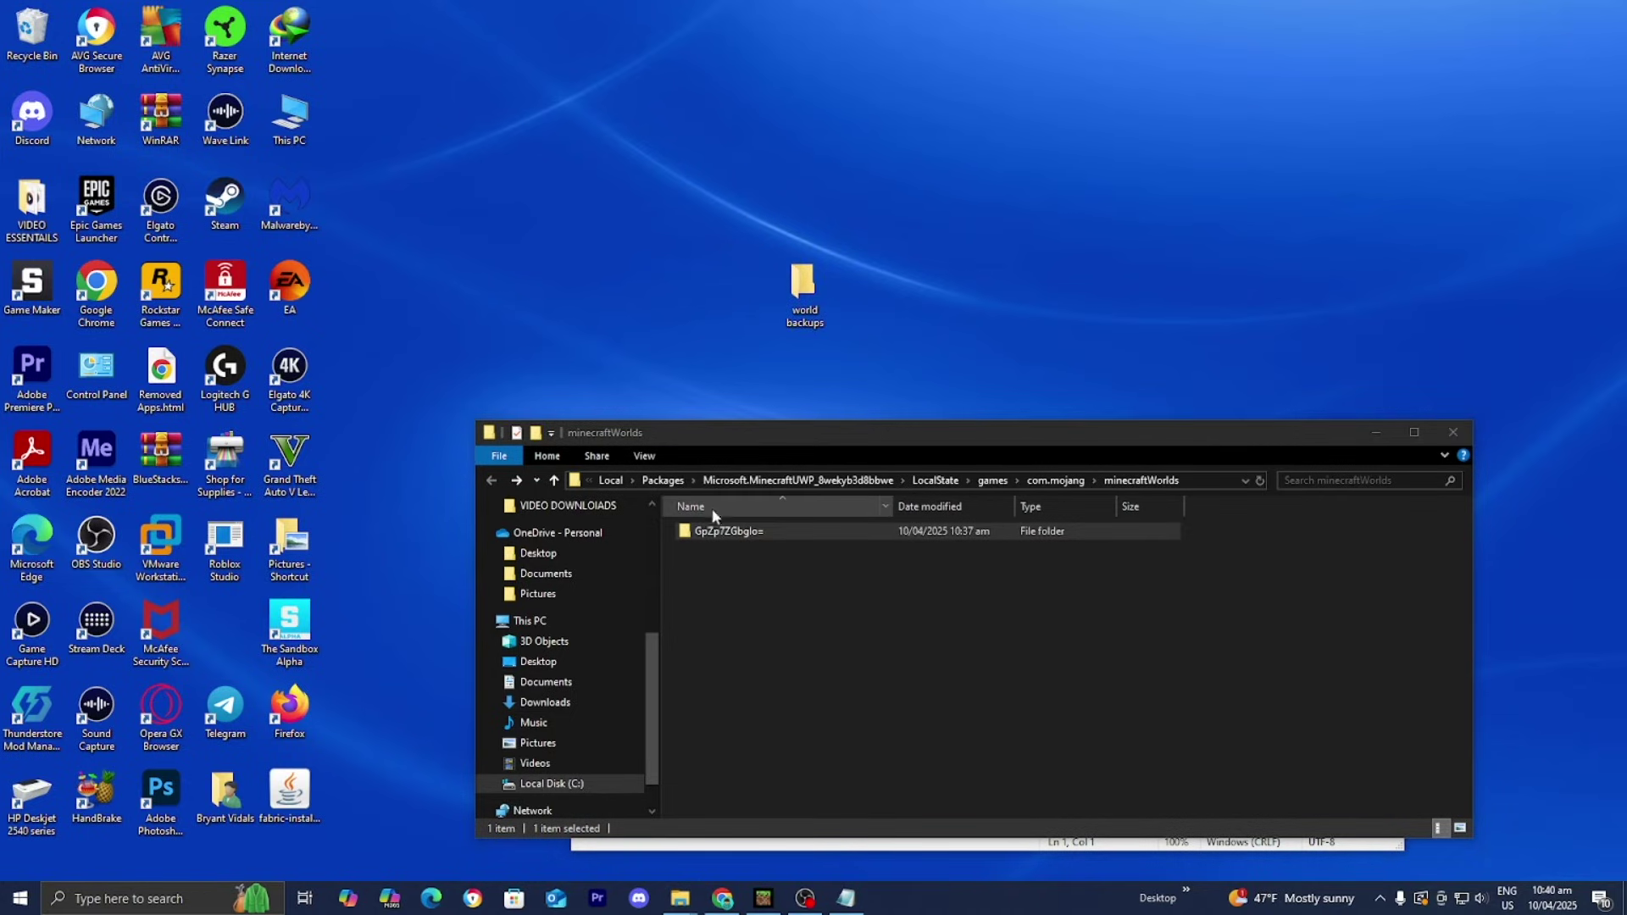
{"action": "left_click", "coordinate": [722, 534]}
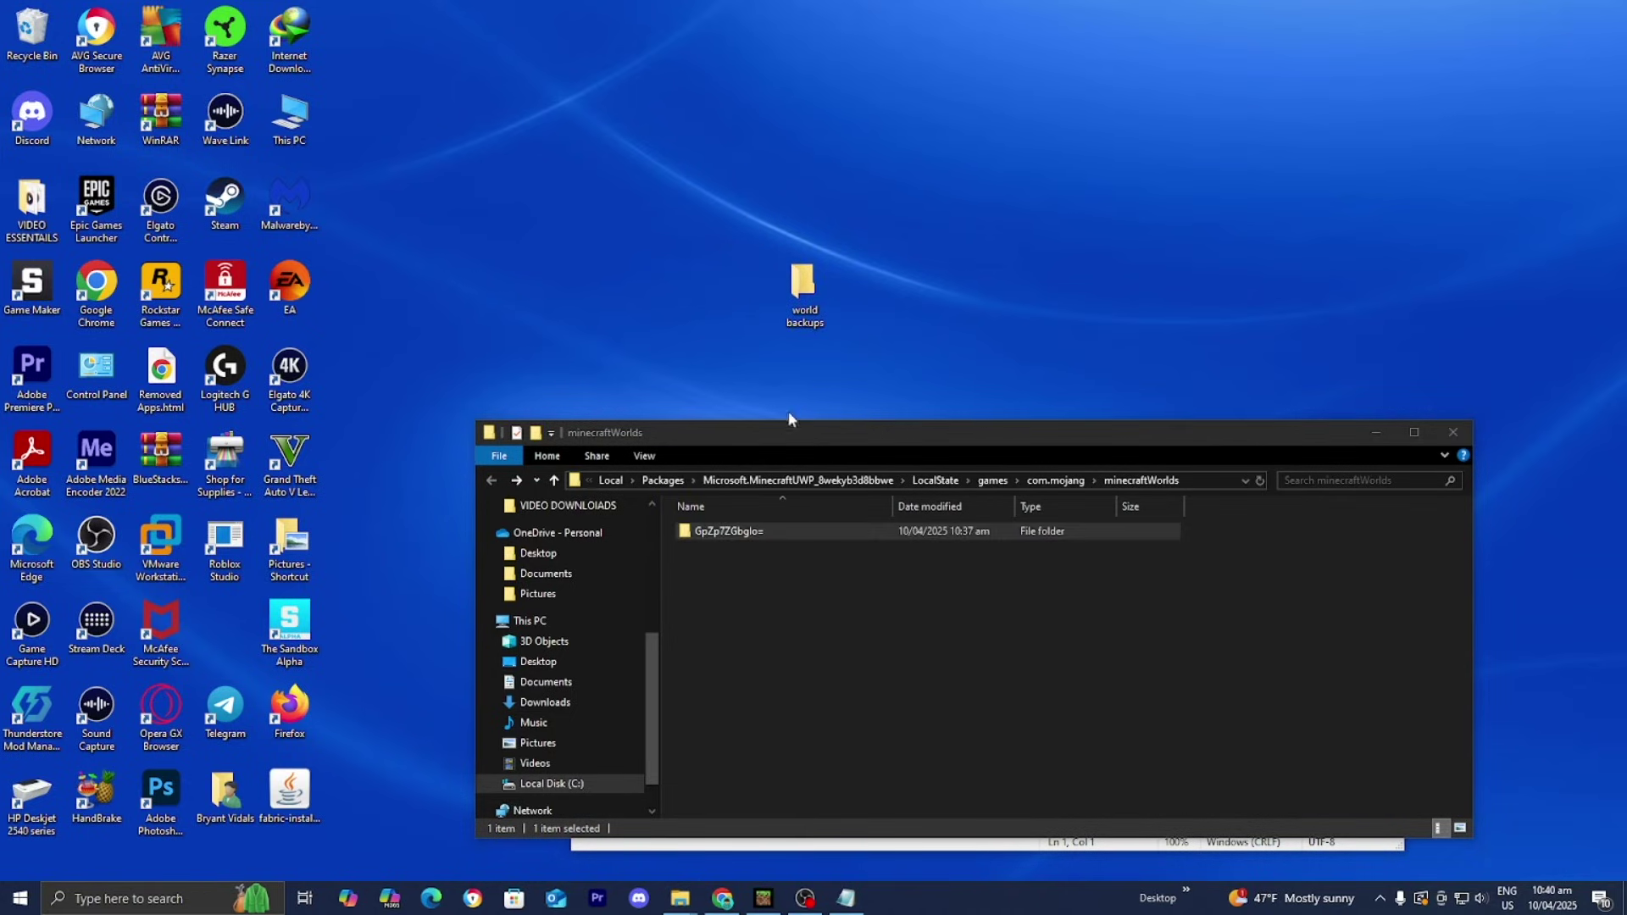
{"action": "left_click", "coordinate": [806, 305]}
{"action": "left_click", "coordinate": [1454, 433]}
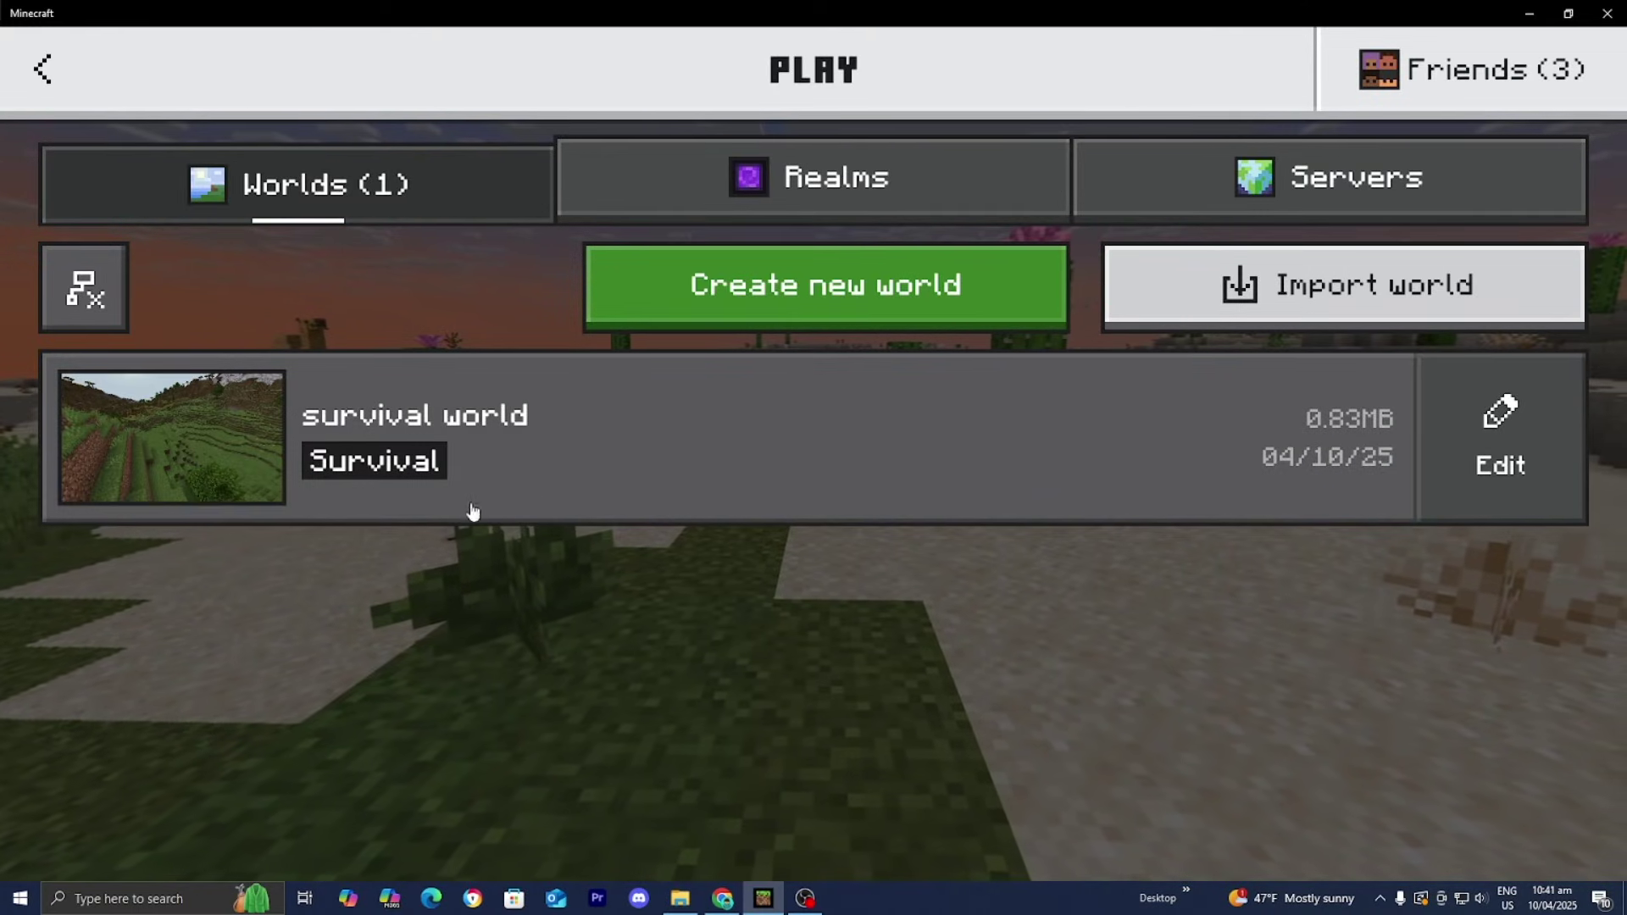
Switch to Minecraft and duplicate "survival world" through its world settings
{"action": "left_click", "coordinate": [1489, 466]}
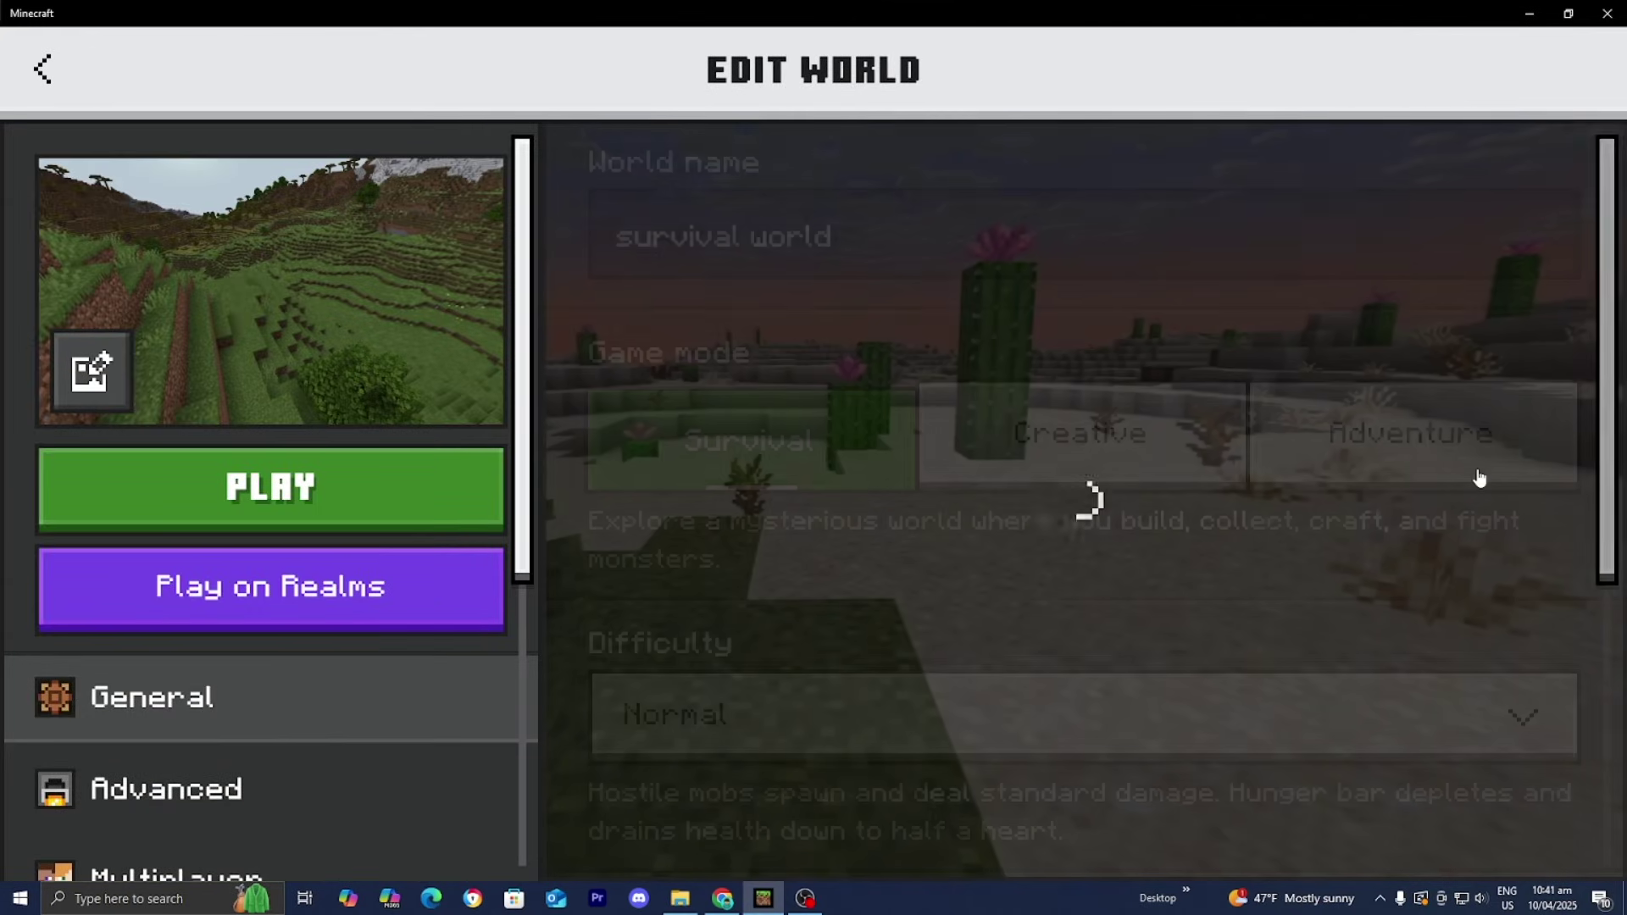
{"action": "scroll", "coordinate": [1184, 577], "scroll_direction": "down", "scroll_amount": 5}
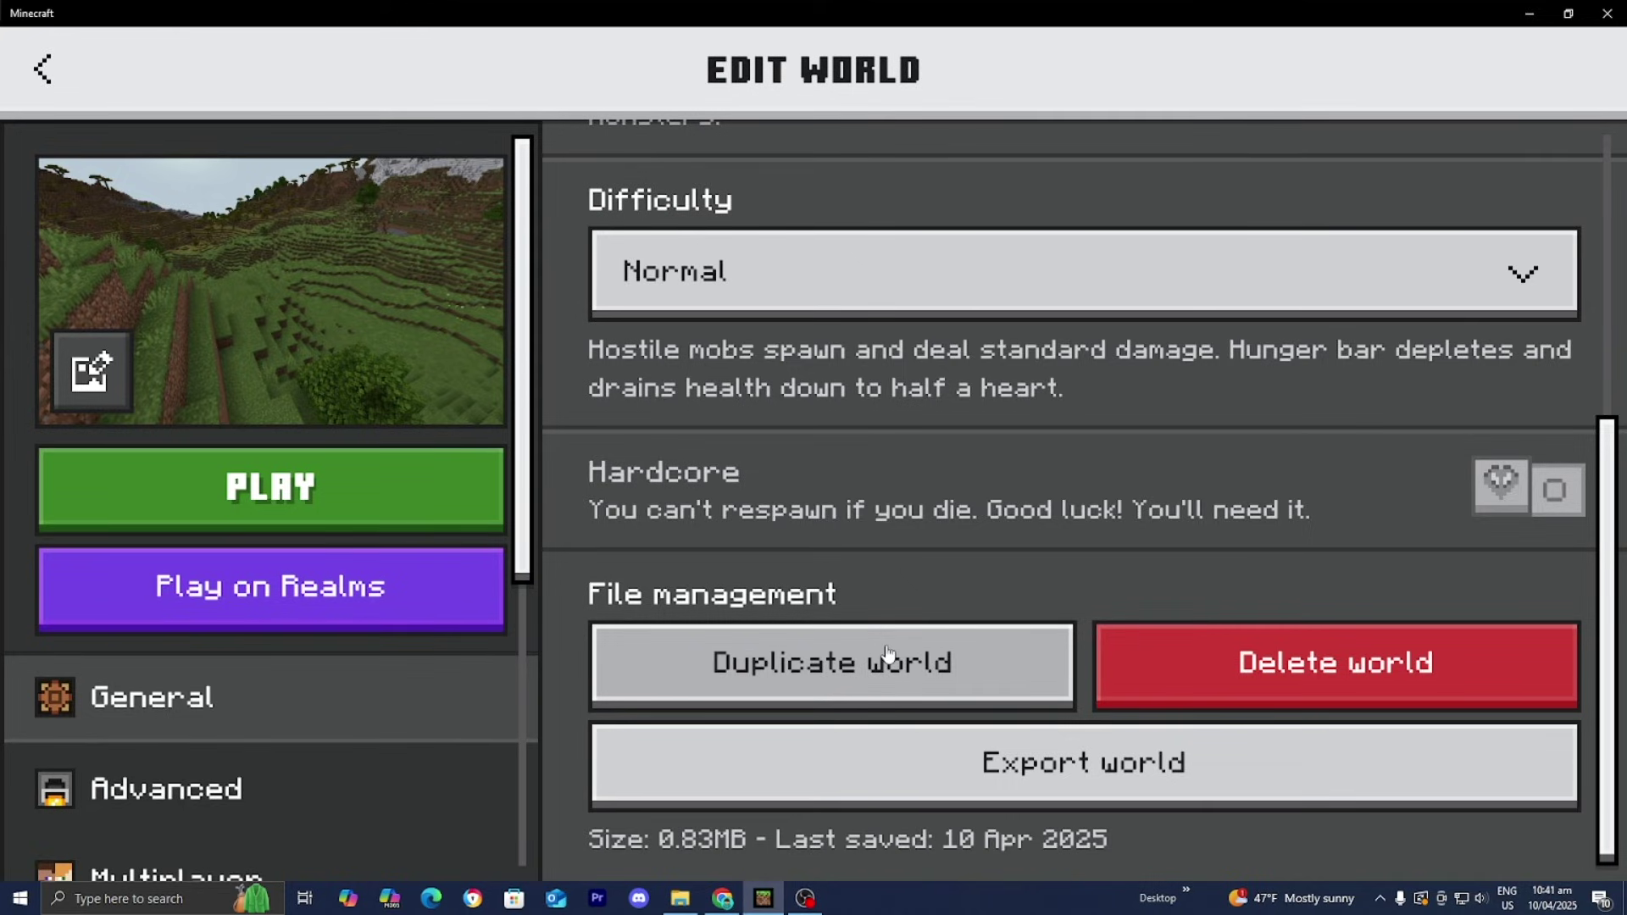
{"action": "left_click", "coordinate": [817, 663]}
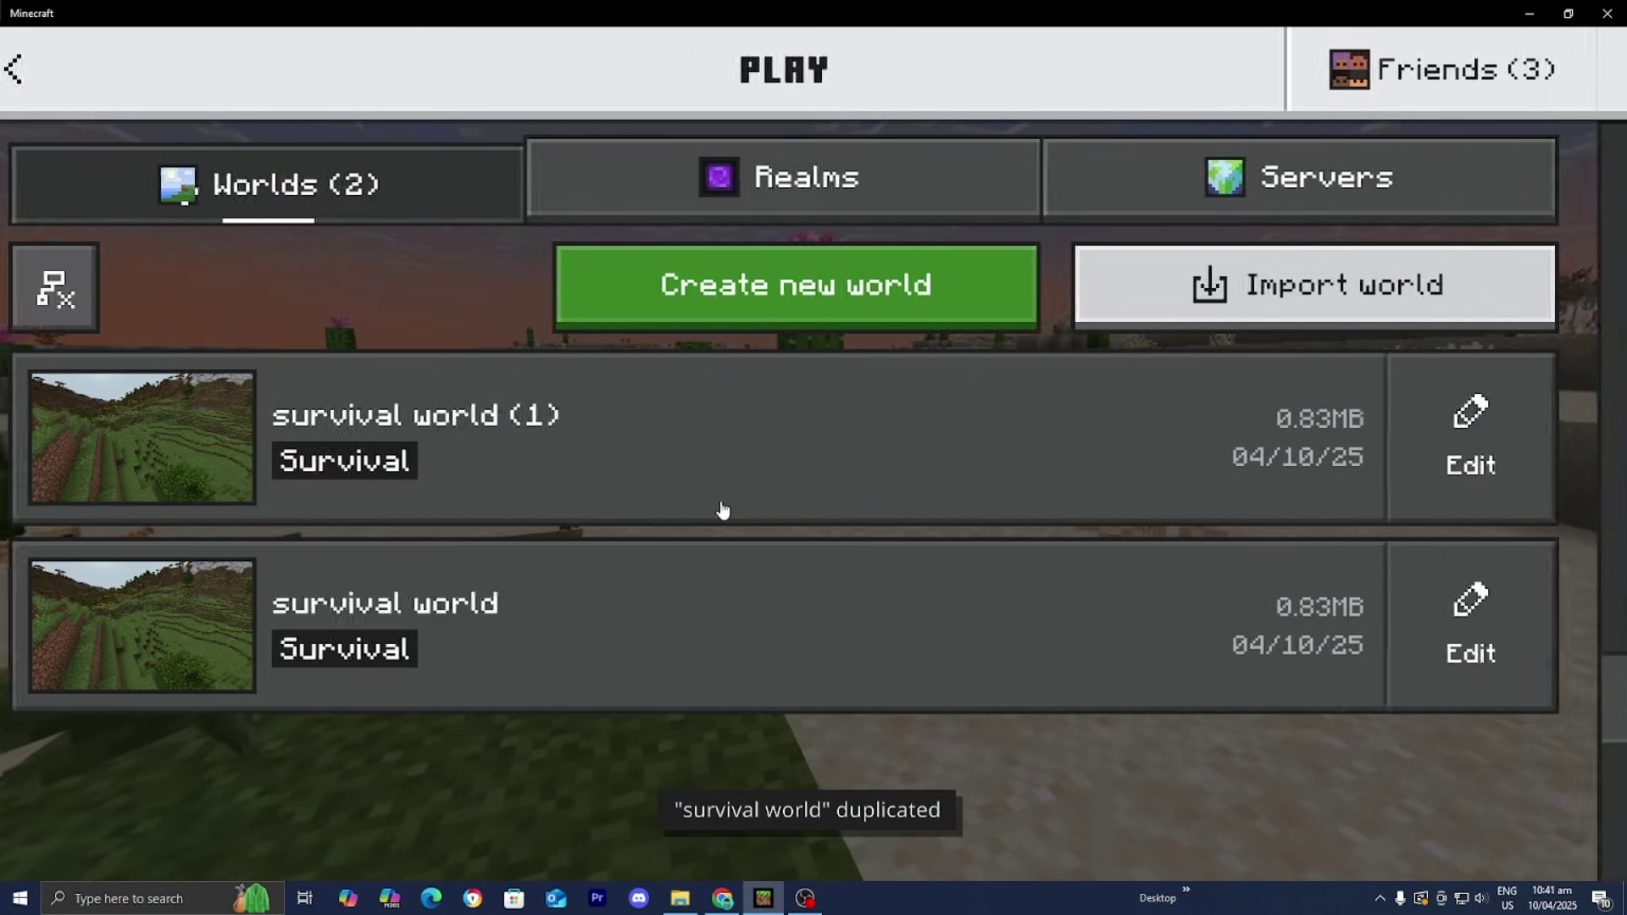